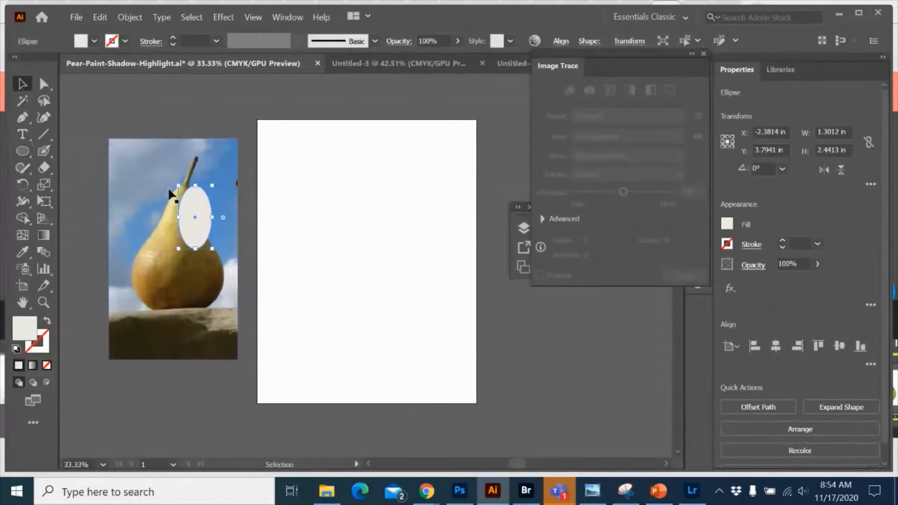
Step: Place the small ellipse over the pear's neck and draw a second ellipse, about 3.4 by 3.2 in, over its body
drag(192, 199, 181, 204)
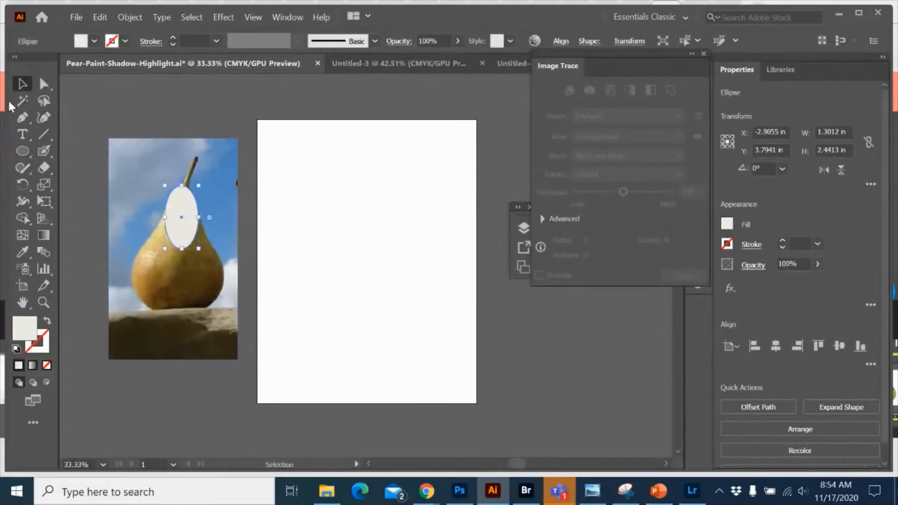
click(21, 151)
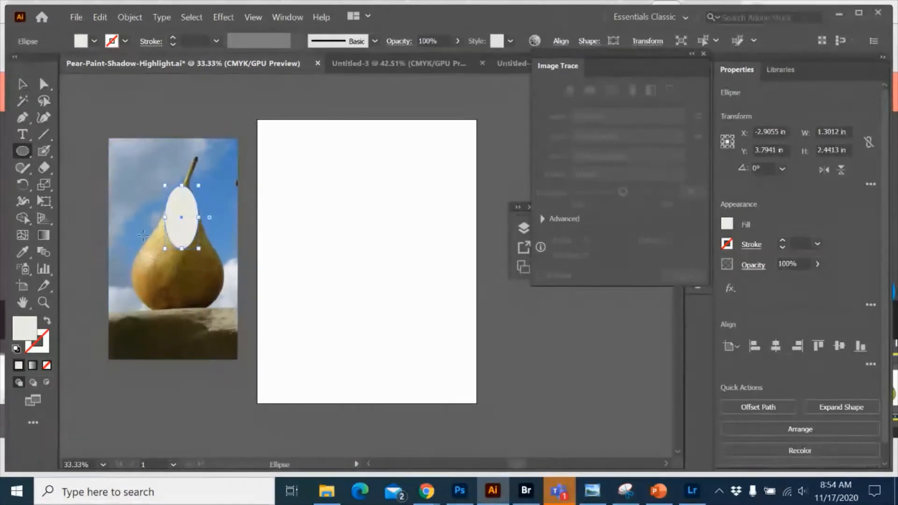
drag(143, 235, 233, 317)
click(21, 84)
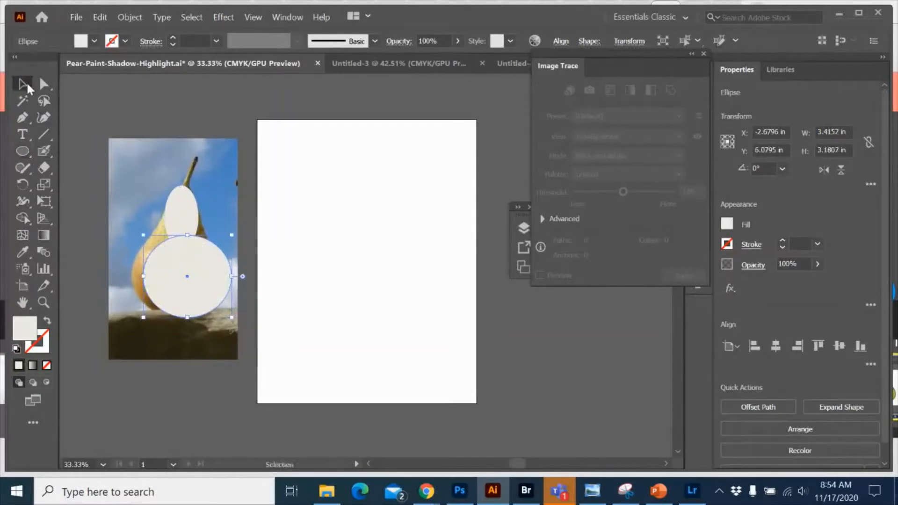
Step: Move and enlarge the body ellipse to about 3.7 in wide so it covers the round lower part of the pear
drag(181, 251, 125, 223)
right_click(171, 249)
click(161, 250)
drag(165, 263, 170, 267)
click(88, 153)
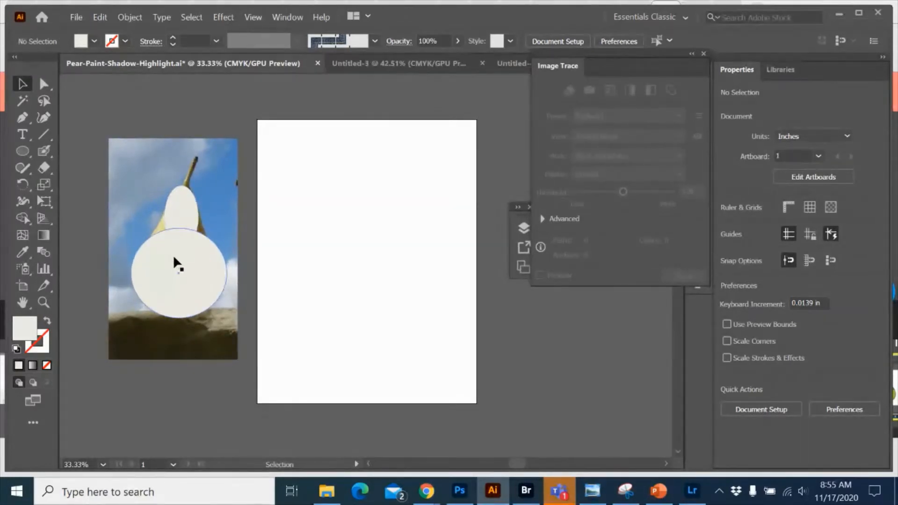
Step: Draw a closed filler shape with the Pen tool along the right side of the pear, curving from neck to body
click(22, 152)
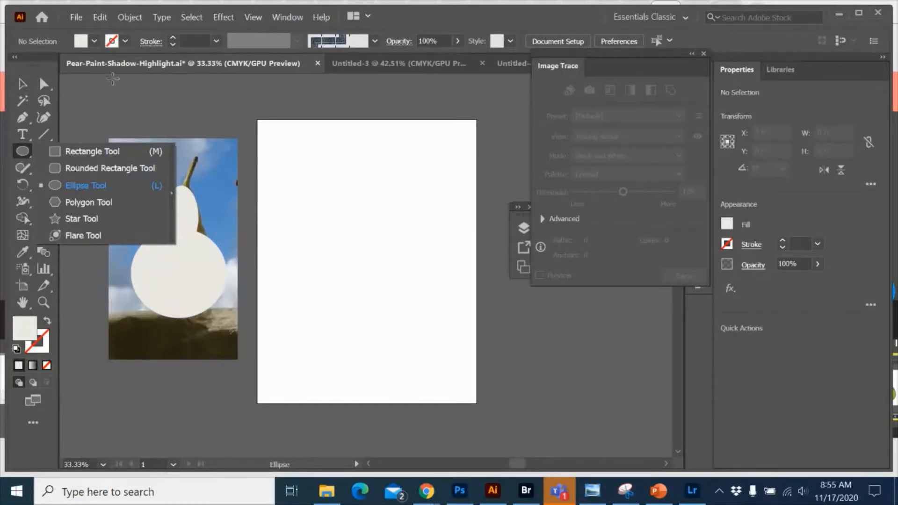
click(22, 120)
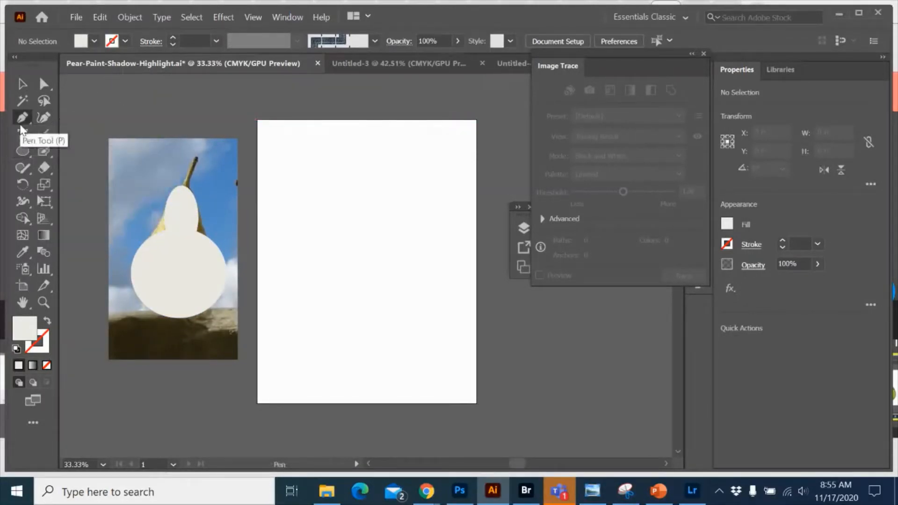
click(197, 206)
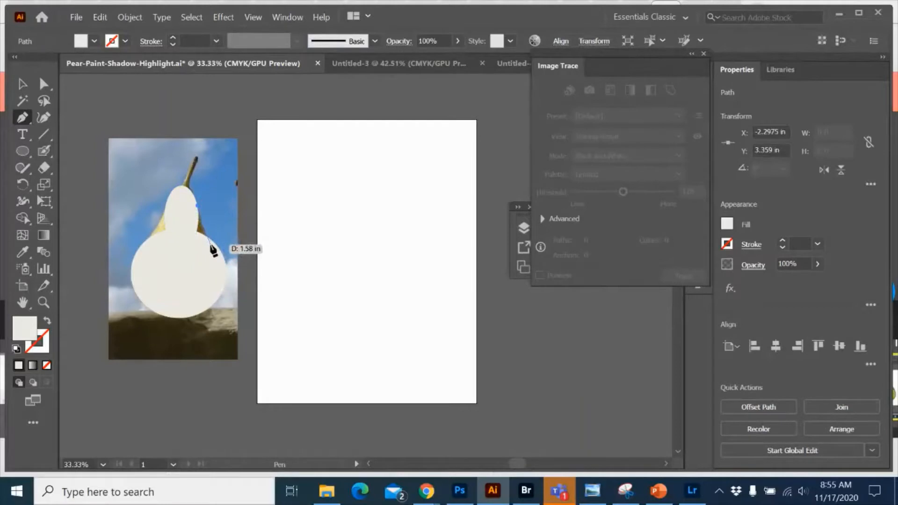
drag(210, 241, 219, 260)
click(171, 257)
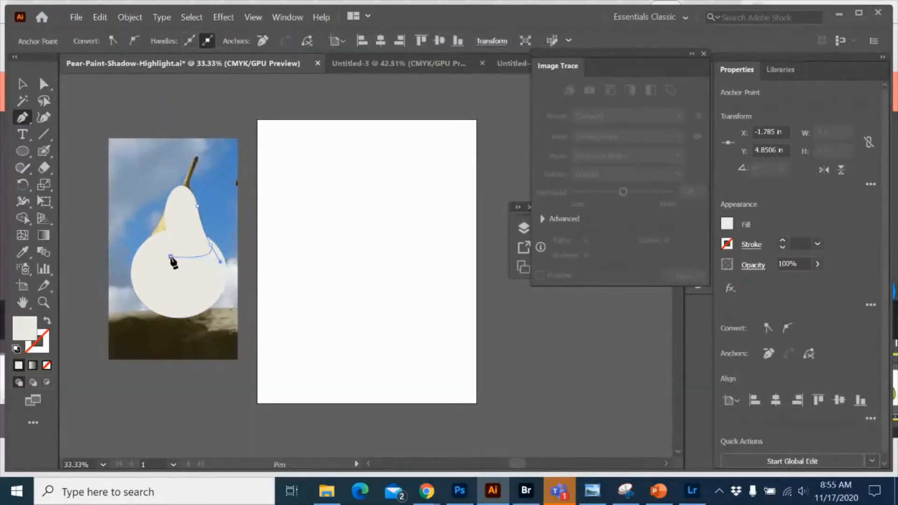
click(198, 208)
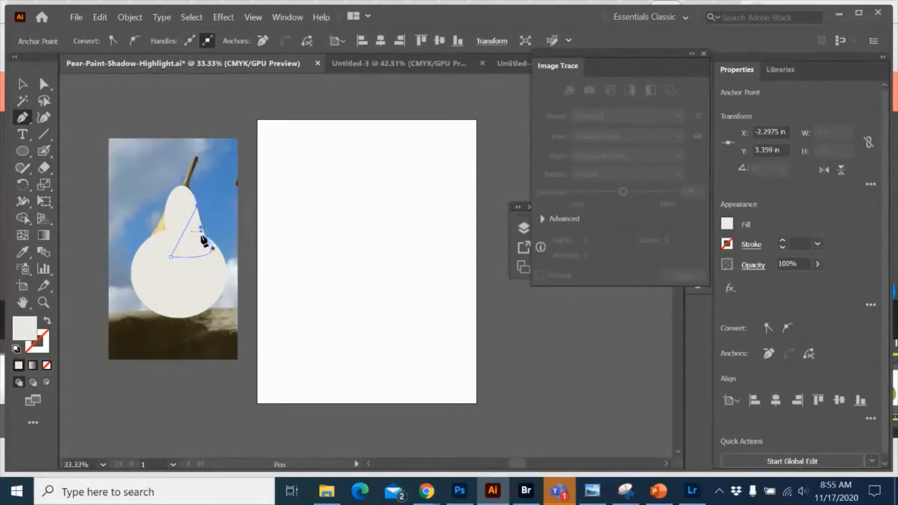
Step: Draw a matching closed filler shape with the Pen tool along the left side, bridging the pear's neck and body
click(144, 249)
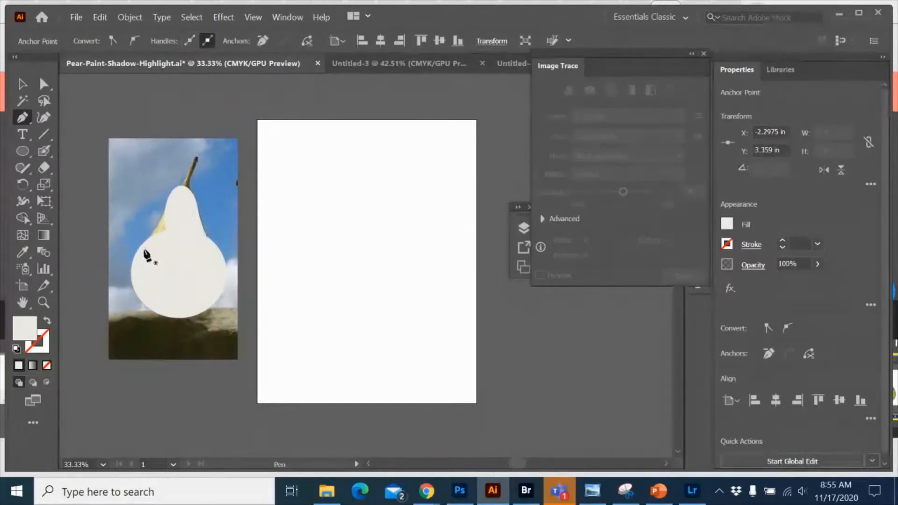
click(168, 200)
drag(172, 196, 169, 188)
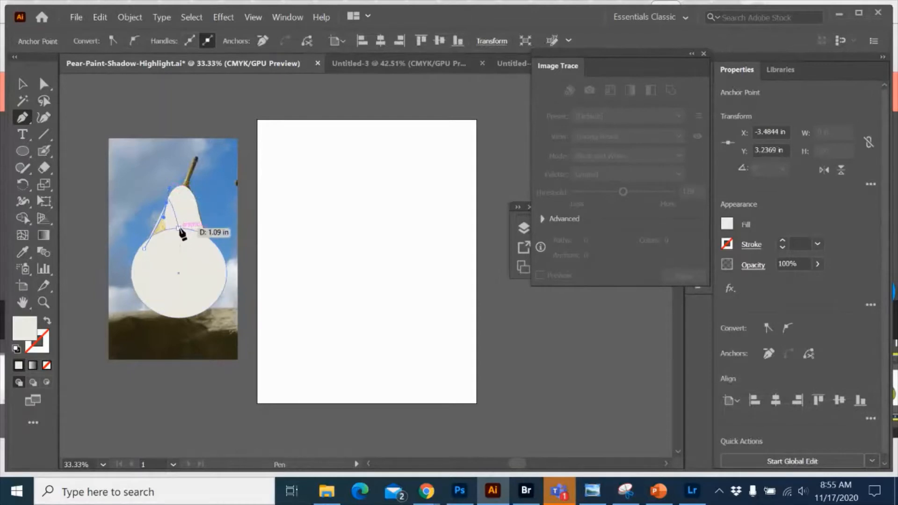
click(181, 227)
click(145, 250)
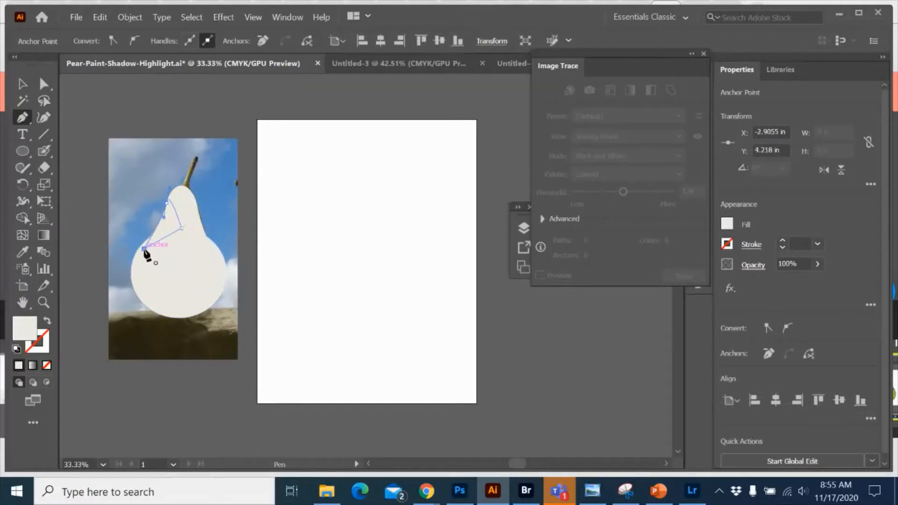
click(31, 87)
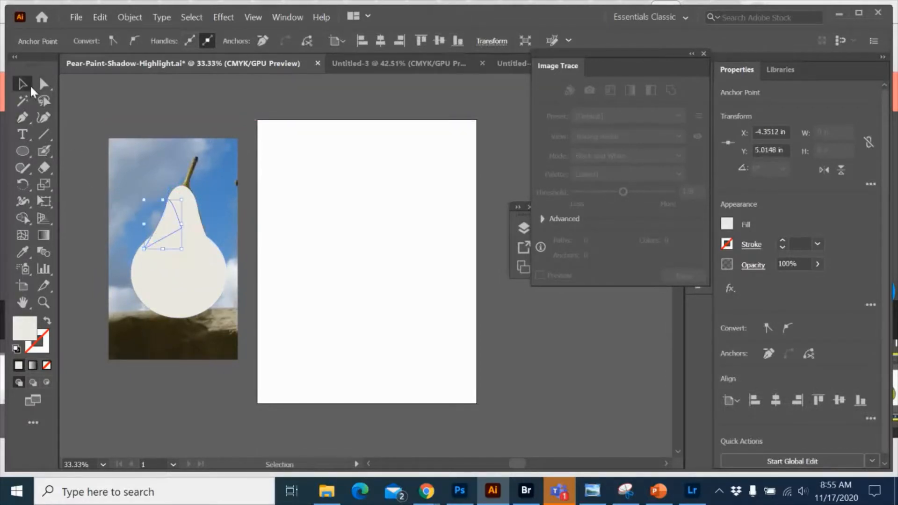
click(120, 94)
Step: Enlarge the right-hand filler shape to about 1.92 by 2.14 in to cover the gap between neck and body
click(184, 220)
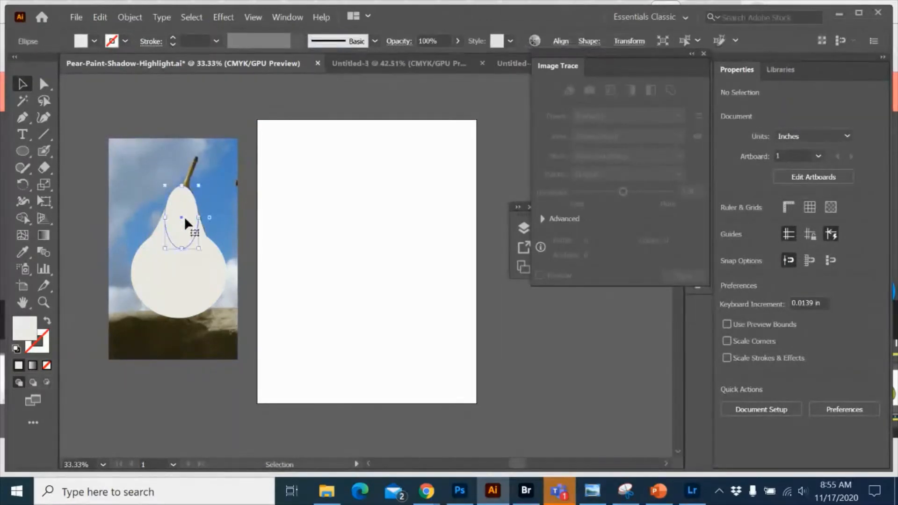
click(202, 232)
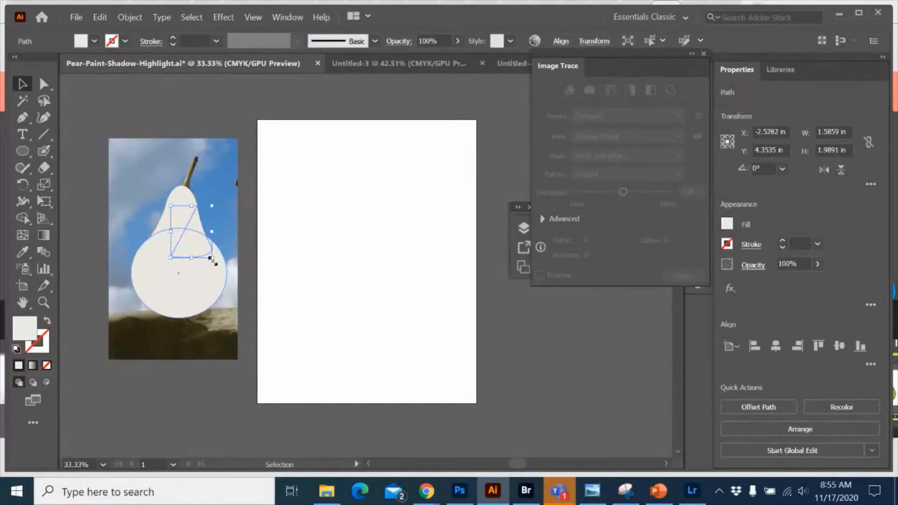
drag(213, 260, 213, 259)
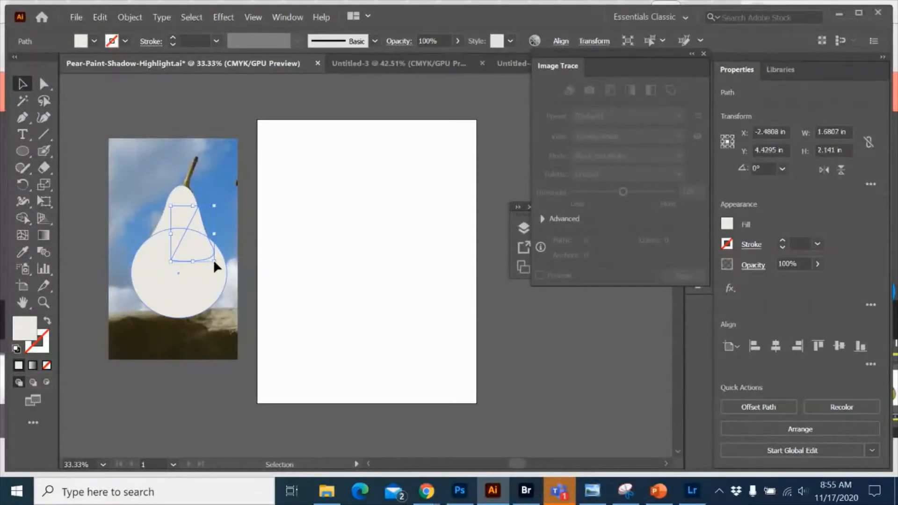
click(94, 192)
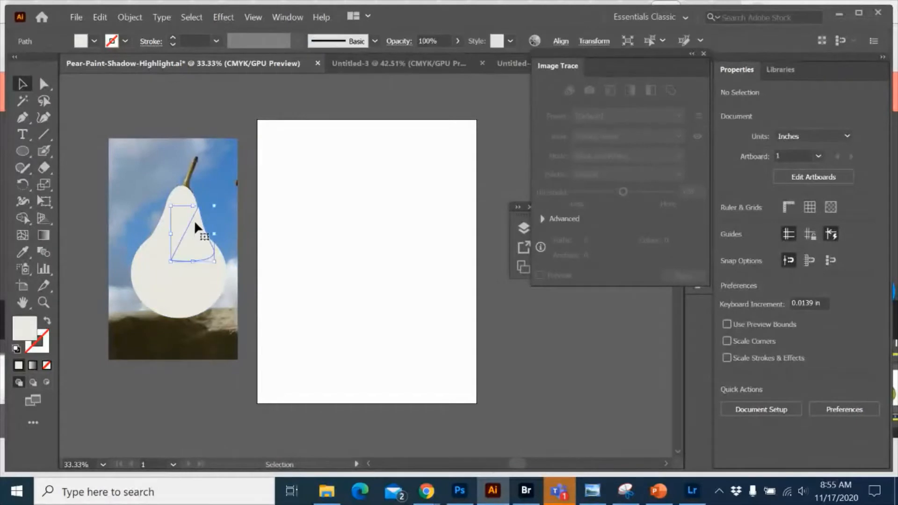
click(195, 225)
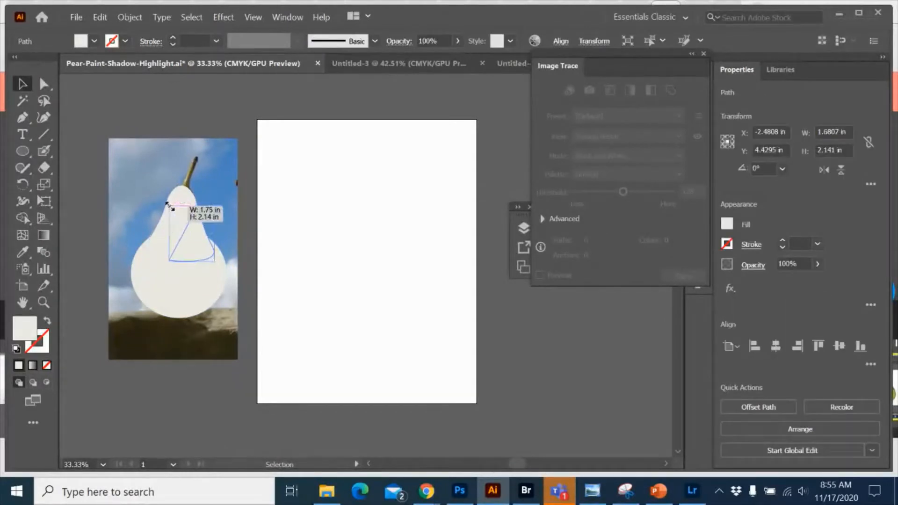
click(148, 162)
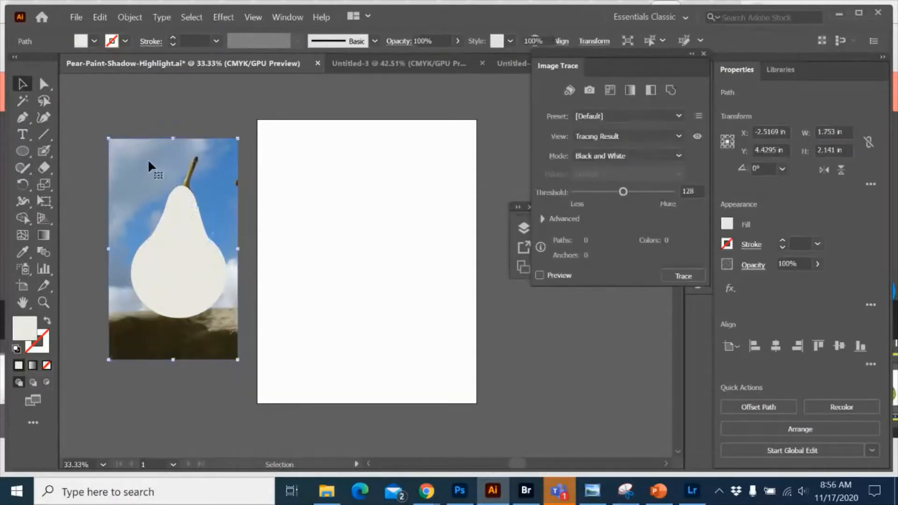
click(195, 220)
drag(169, 207, 166, 207)
click(114, 101)
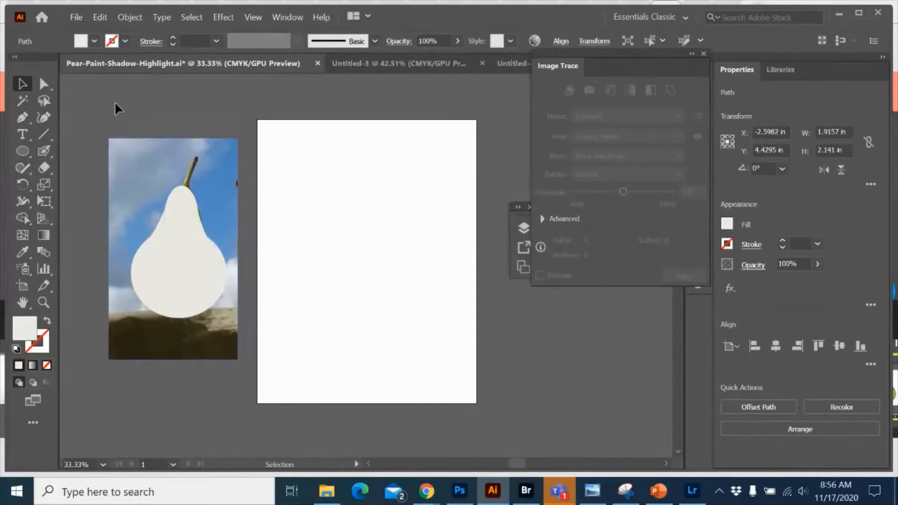
Step: Expand Layer 1 and lock the pear photo
click(139, 181)
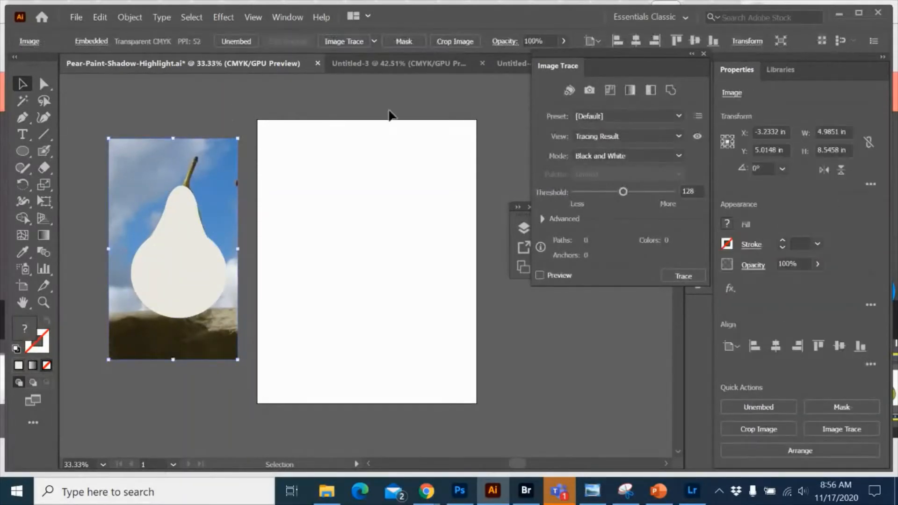
click(523, 226)
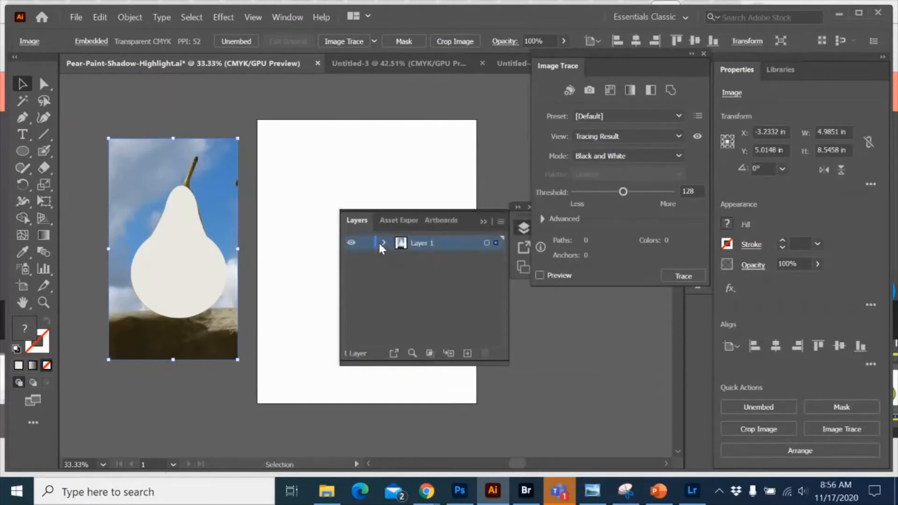
click(383, 243)
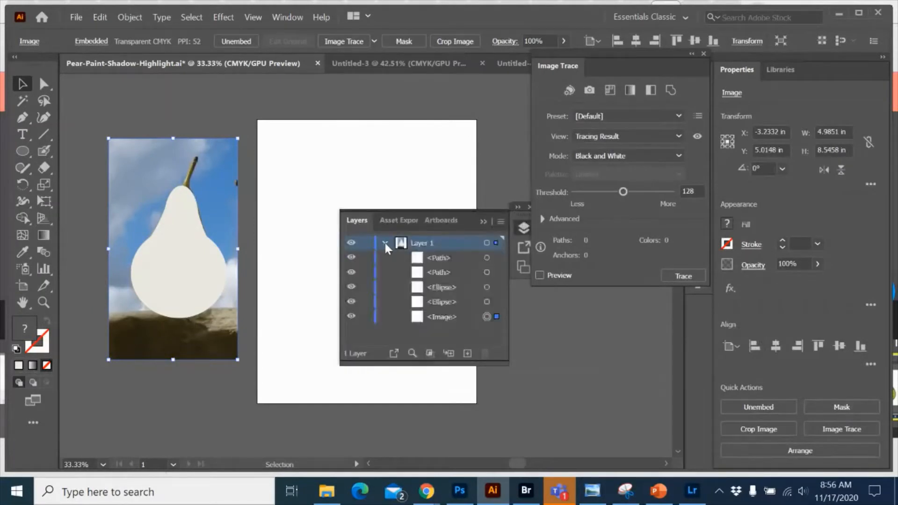
click(366, 317)
Step: Select the two ellipses and two filler paths together and move them from the photo onto the middle of the artboard
drag(116, 132, 263, 290)
right_click(212, 277)
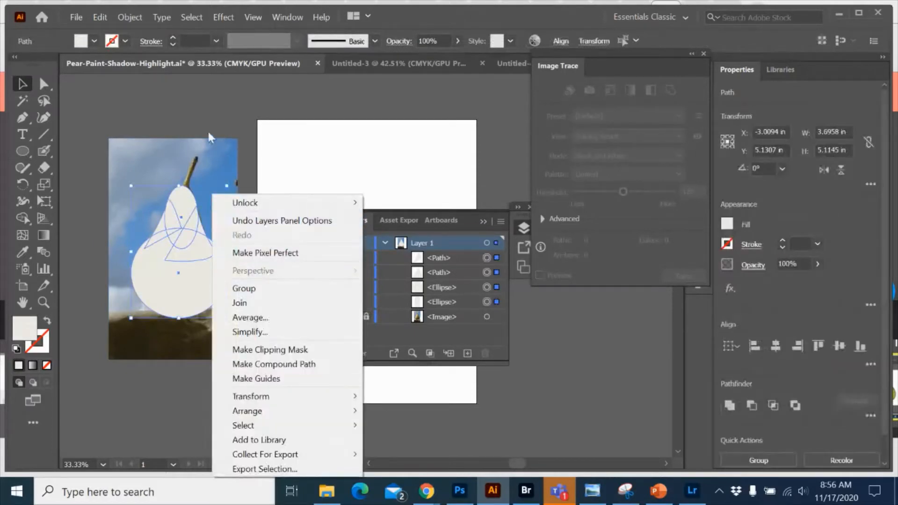
click(478, 218)
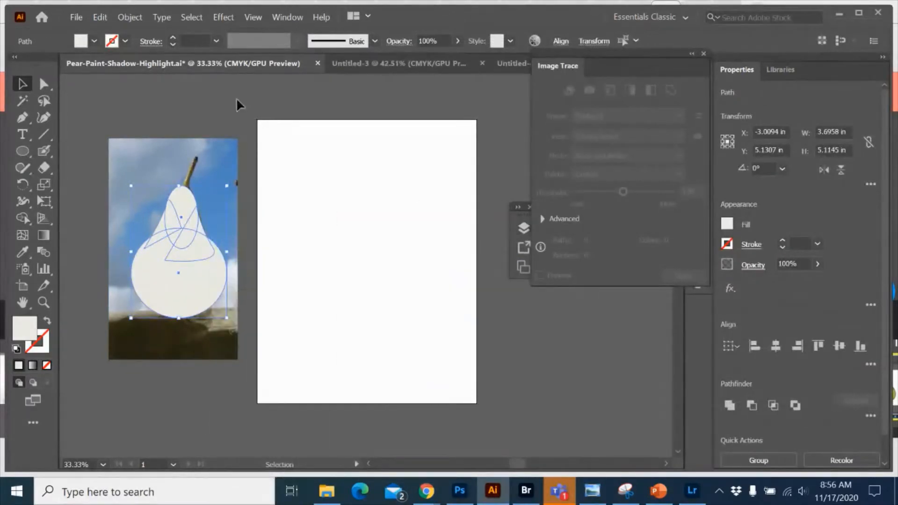
drag(177, 232, 366, 258)
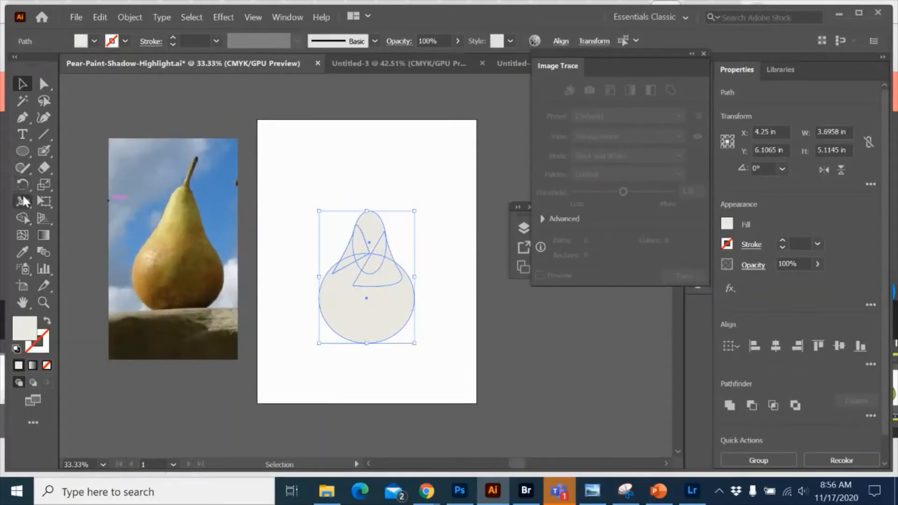
Step: Merge the overlapping ellipses and filler paths into a single pear silhouette with the Shape Builder tool
click(24, 217)
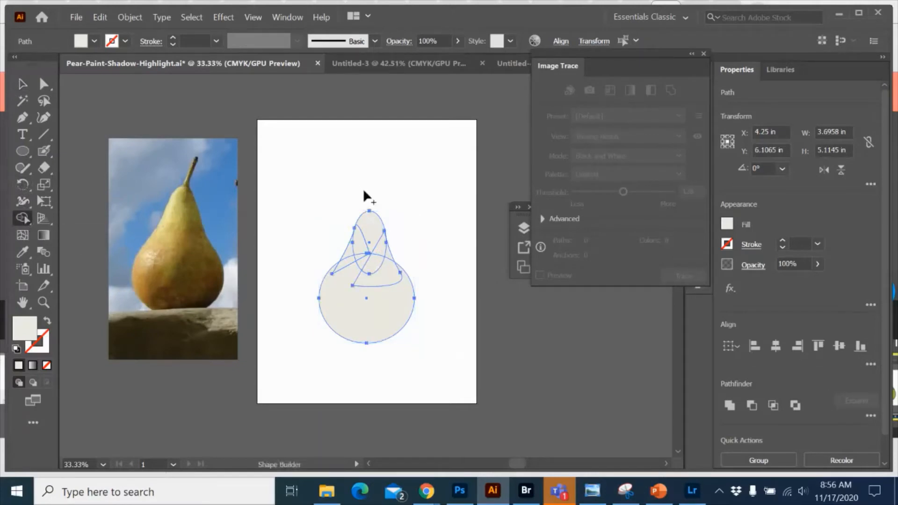
mouse_move(369, 198)
mouse_down()
mouse_move(370, 357)
mouse_move(327, 356)
mouse_up()
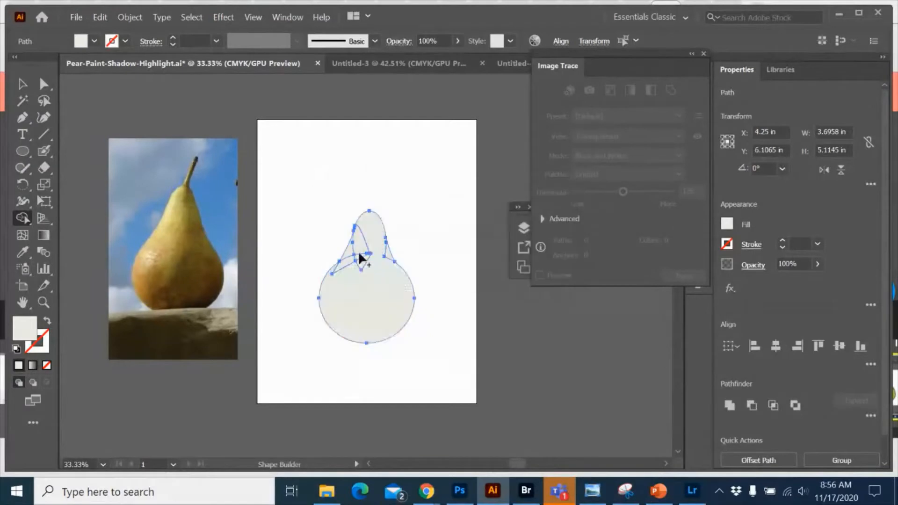
mouse_move(327, 225)
mouse_down()
mouse_move(401, 296)
mouse_move(436, 366)
mouse_up()
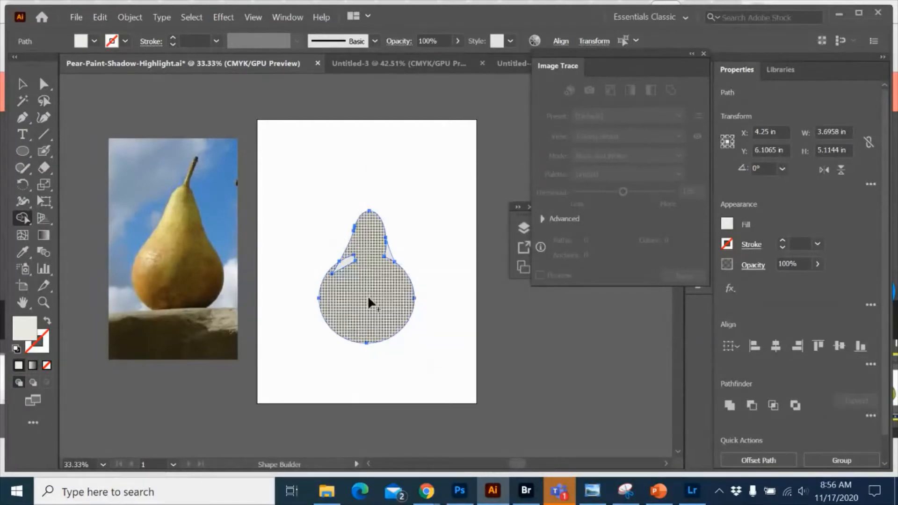
mouse_move(332, 234)
mouse_down()
mouse_move(360, 277)
mouse_move(403, 239)
mouse_up()
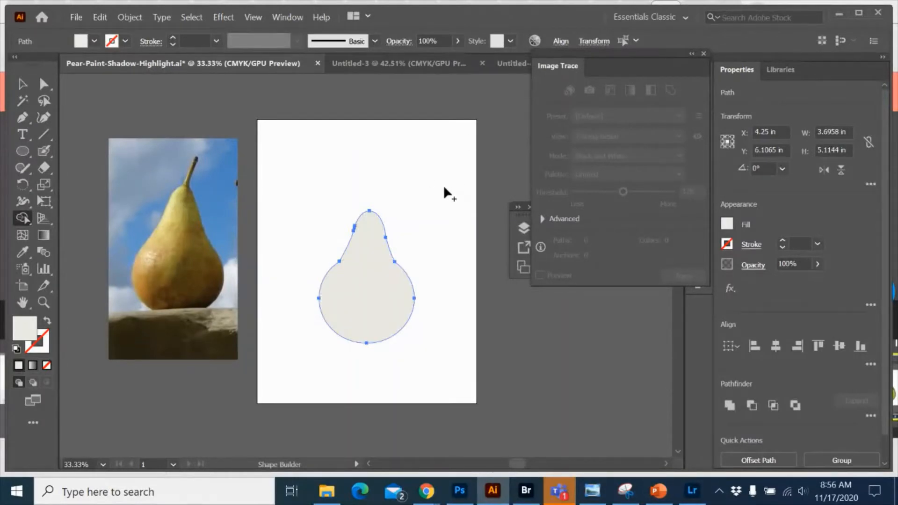
Step: Undo the merging and the move of the pear shapes, and redo the locking of the photo
key(ctrl)
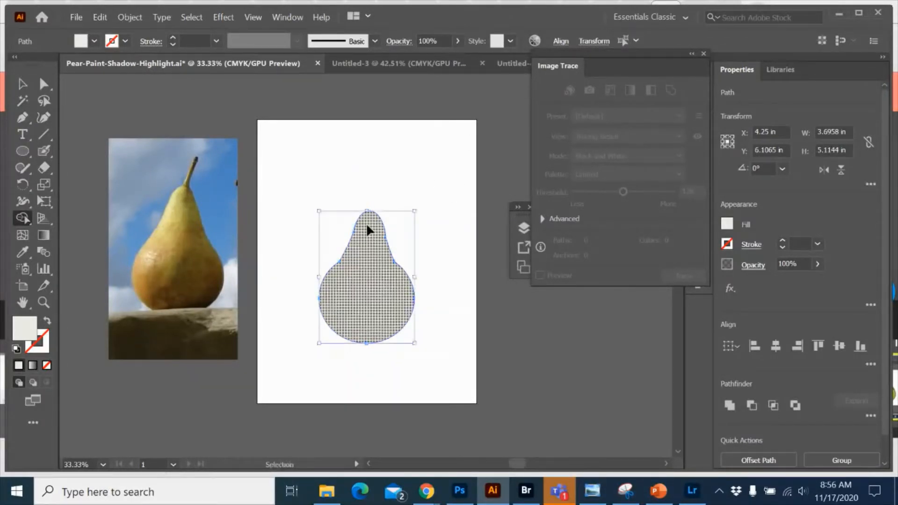
key(ctrl+z)
key(ctrl+z)
key(ctrl+z)
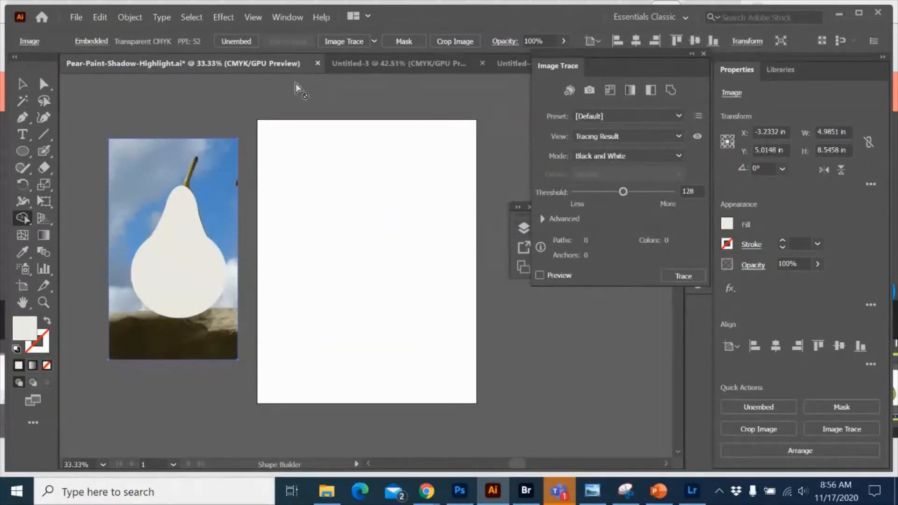
click(107, 20)
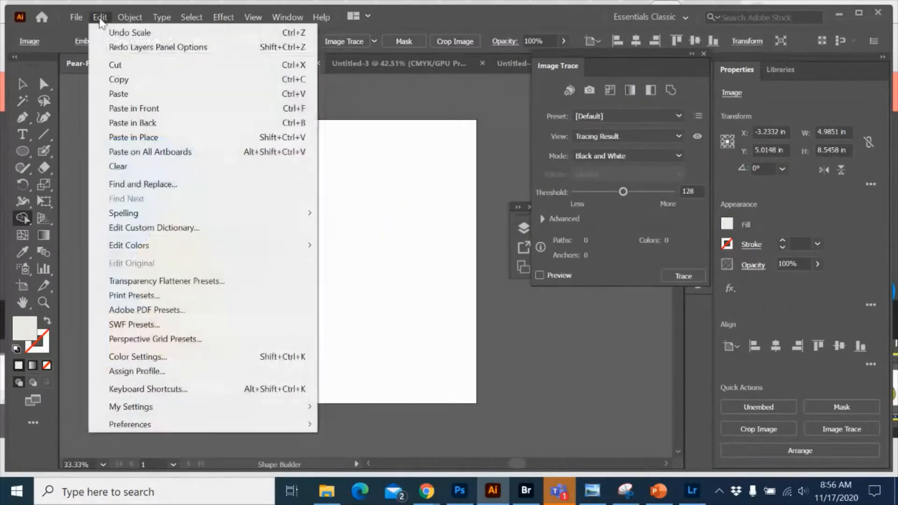
click(120, 44)
Step: Select the overlapping ellipses and filler paths on the pear photo and move them together onto the middle of the artboard
key(v)
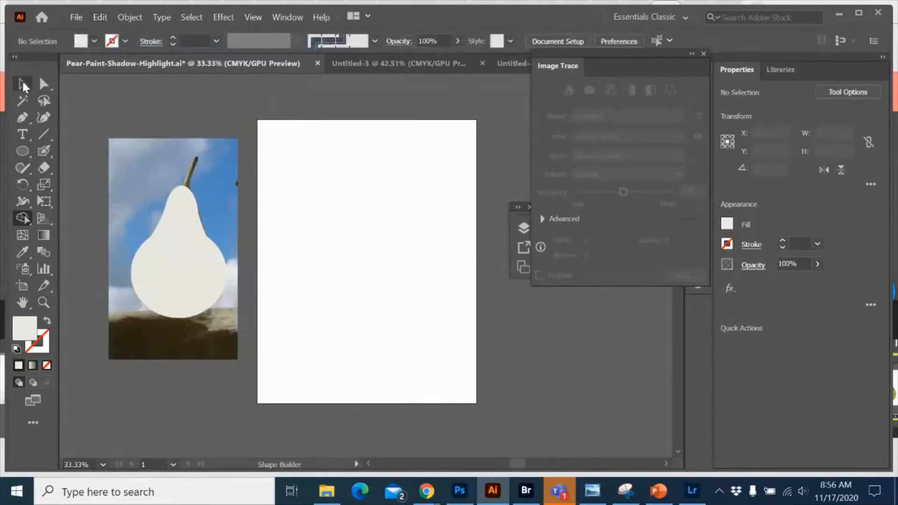
click(181, 234)
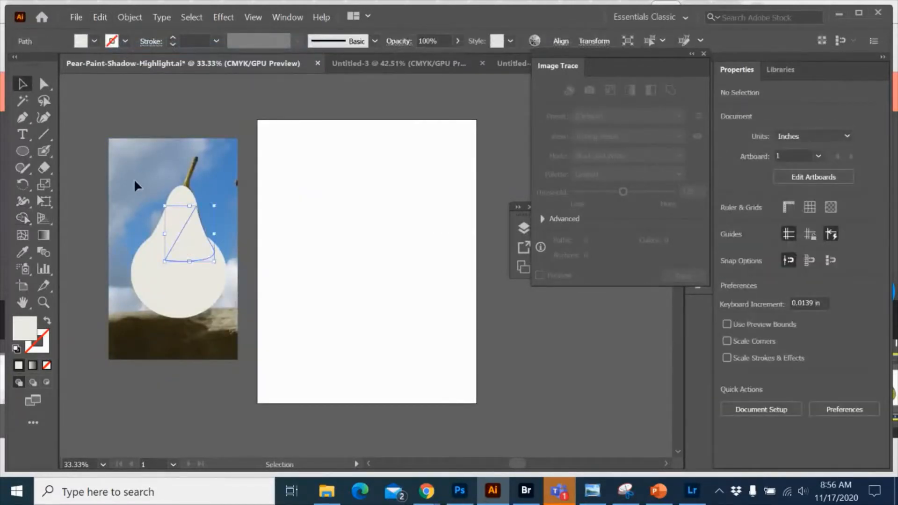
drag(135, 186, 225, 304)
drag(195, 275, 372, 294)
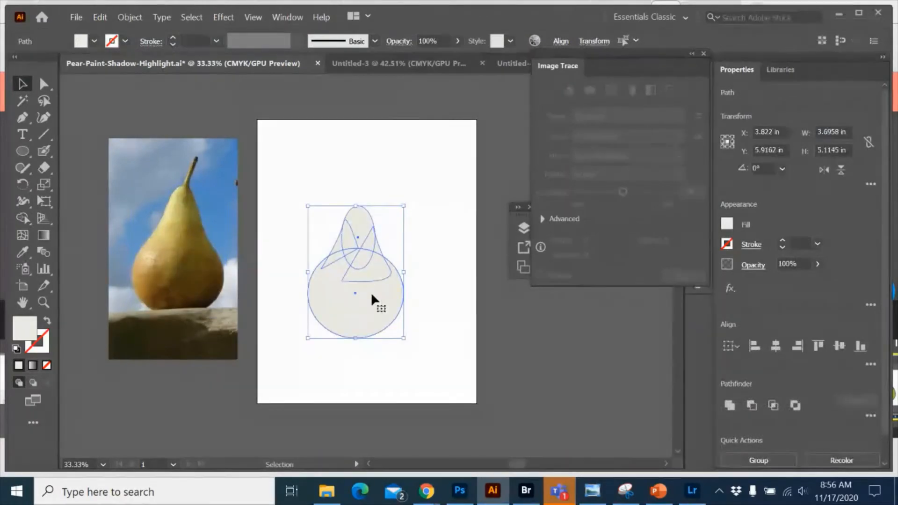
Step: Unite the selected ellipses and filler paths into one pear silhouette with the Pathfinder Unite shape mode
click(287, 17)
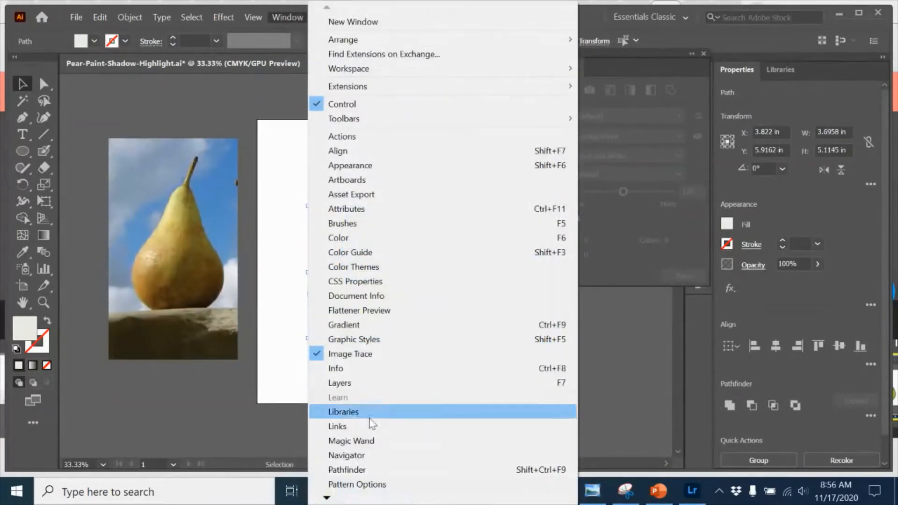
click(370, 470)
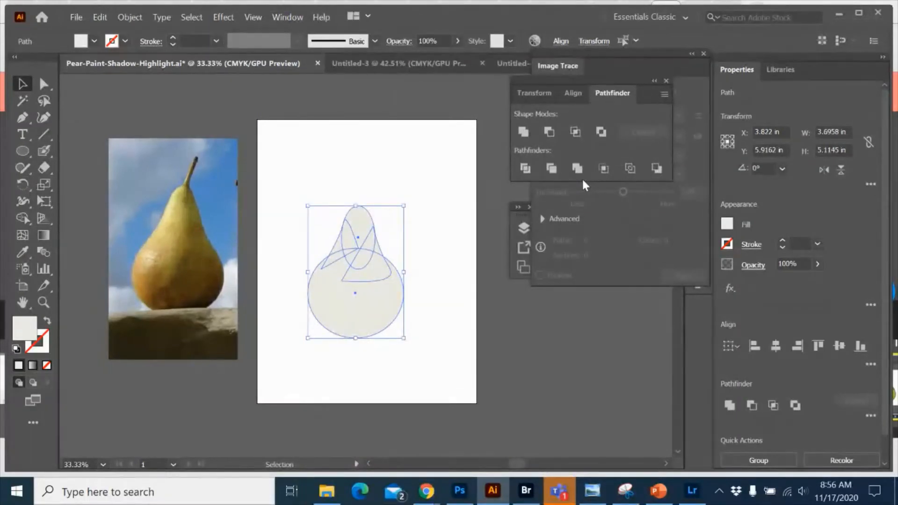
click(524, 130)
click(422, 148)
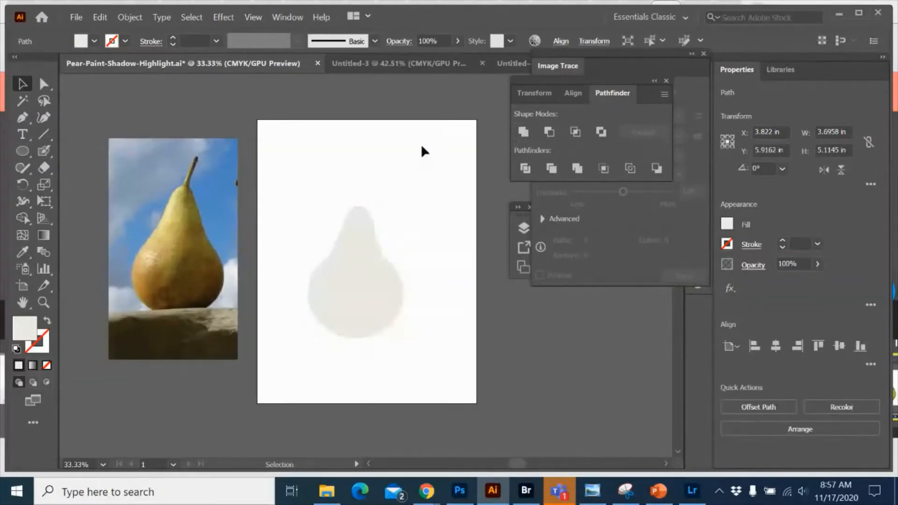
Step: Smooth the pear's right shoulder by adjusting the lower direction handle of the anchor where the neck meets the body
click(376, 266)
click(43, 84)
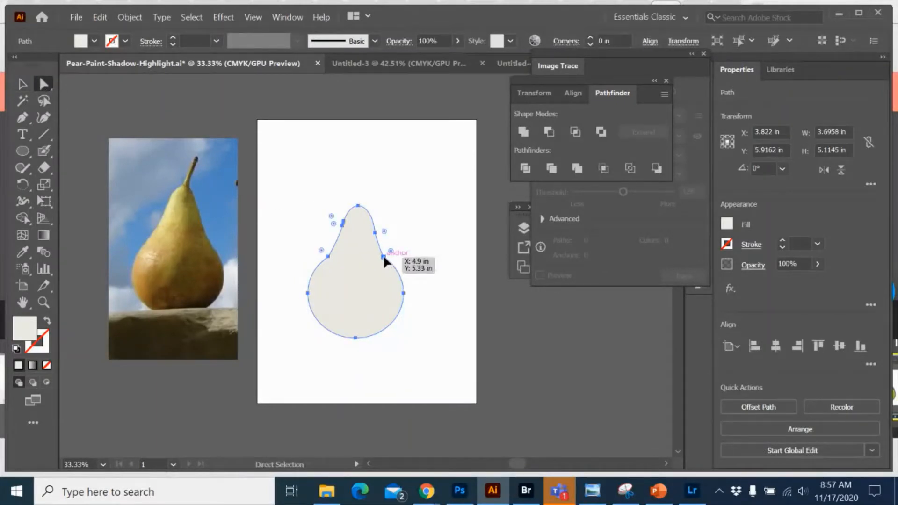
click(411, 253)
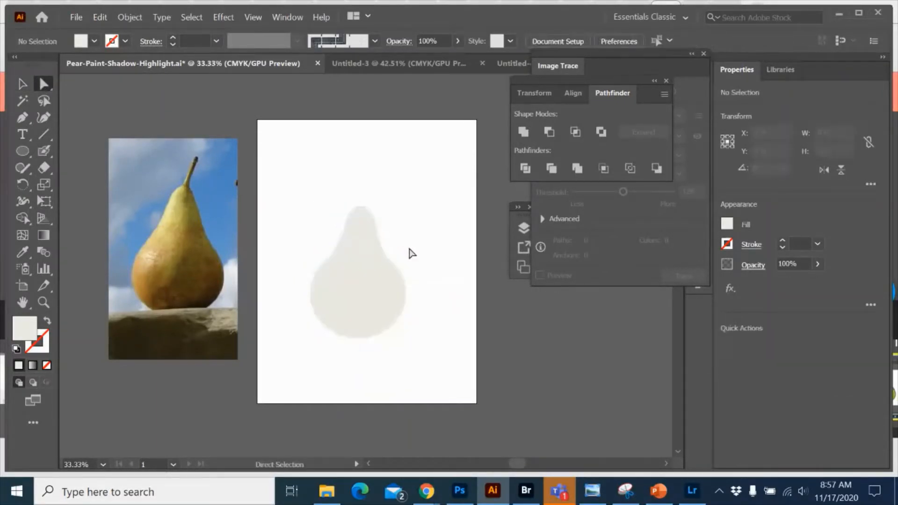
click(370, 261)
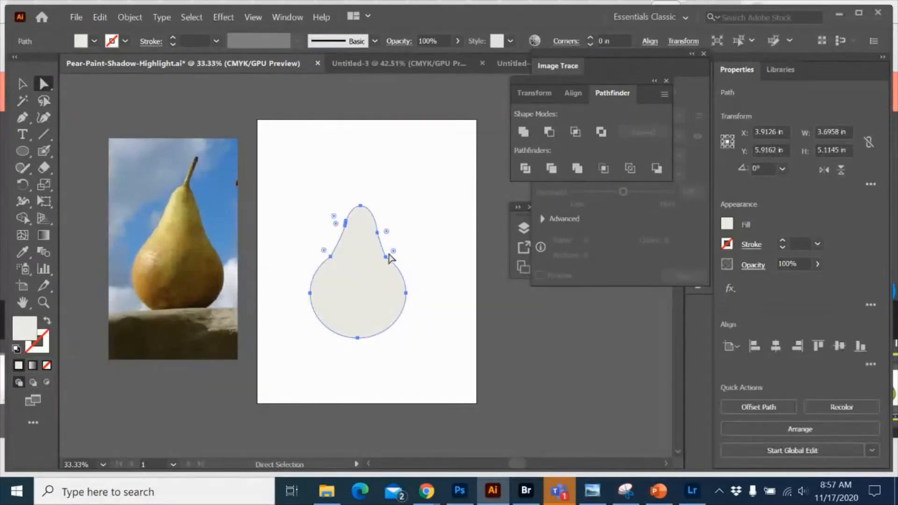
click(386, 257)
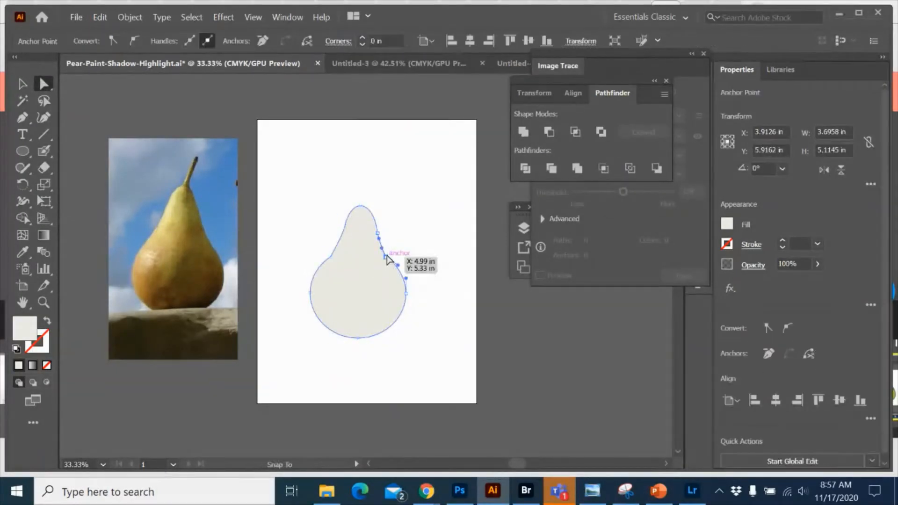
click(397, 265)
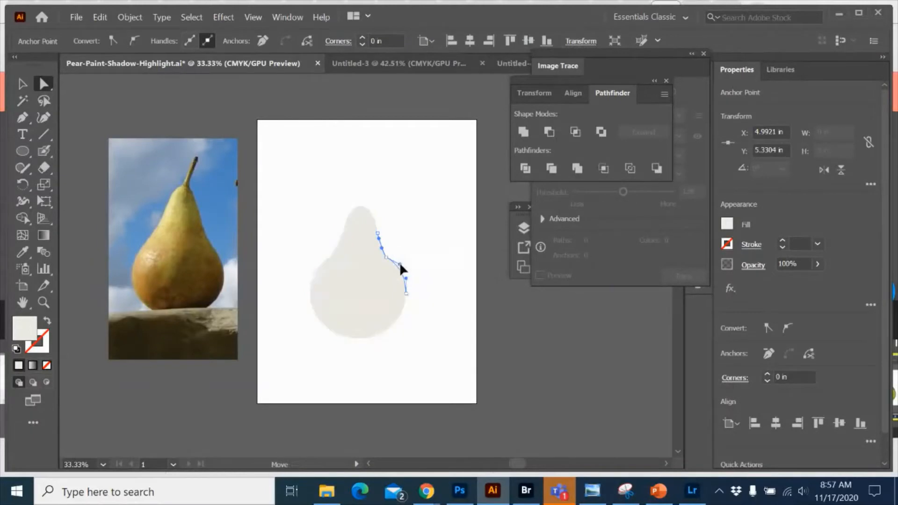
drag(400, 265, 400, 279)
click(415, 273)
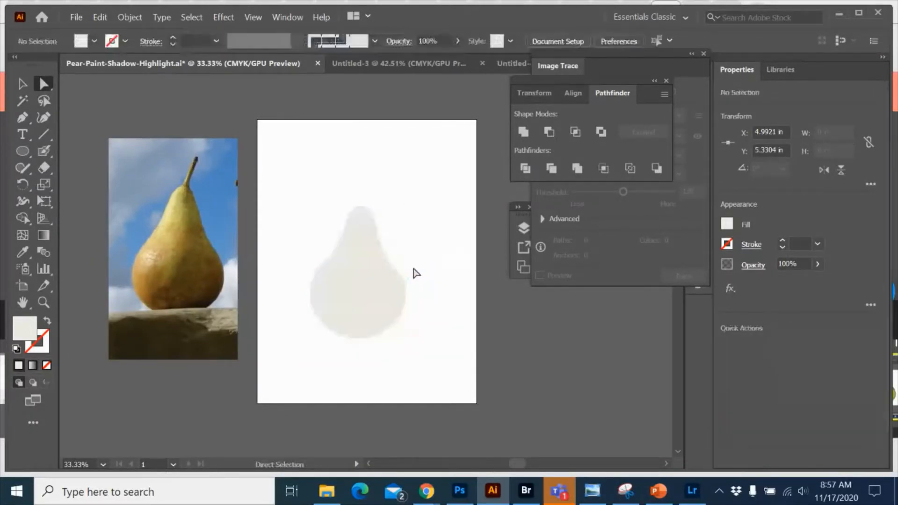
Step: Smooth the pear's left shoulder by adjusting the handle of the anchor where the neck meets the body
click(356, 282)
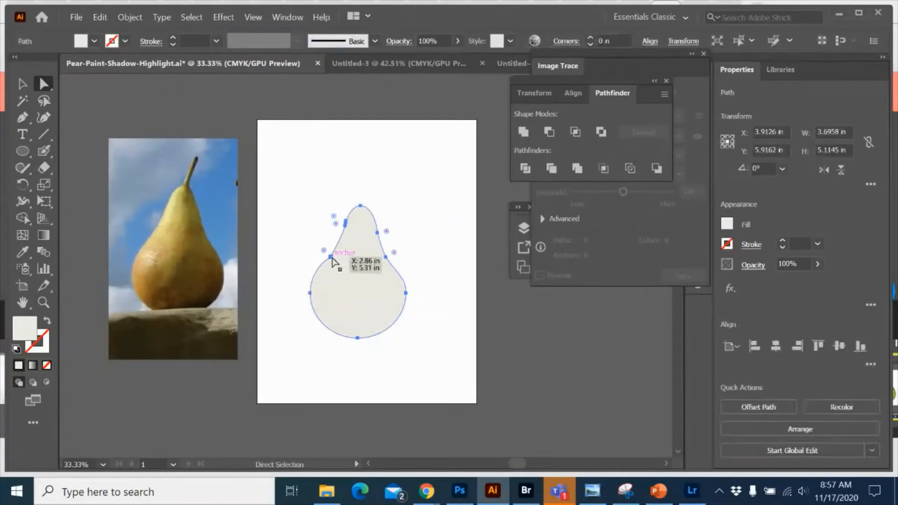
click(331, 257)
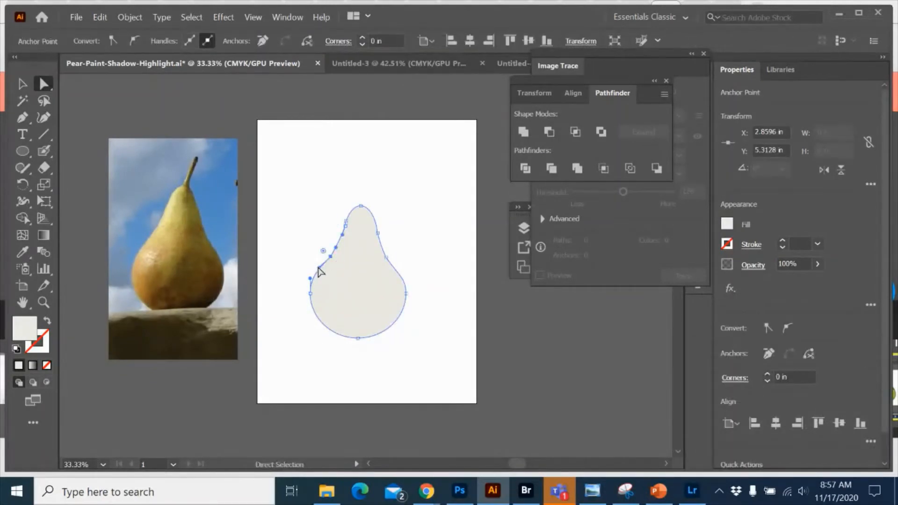
click(306, 247)
Step: Fill the pear silhouette with the light green swatch and deselect it
click(349, 286)
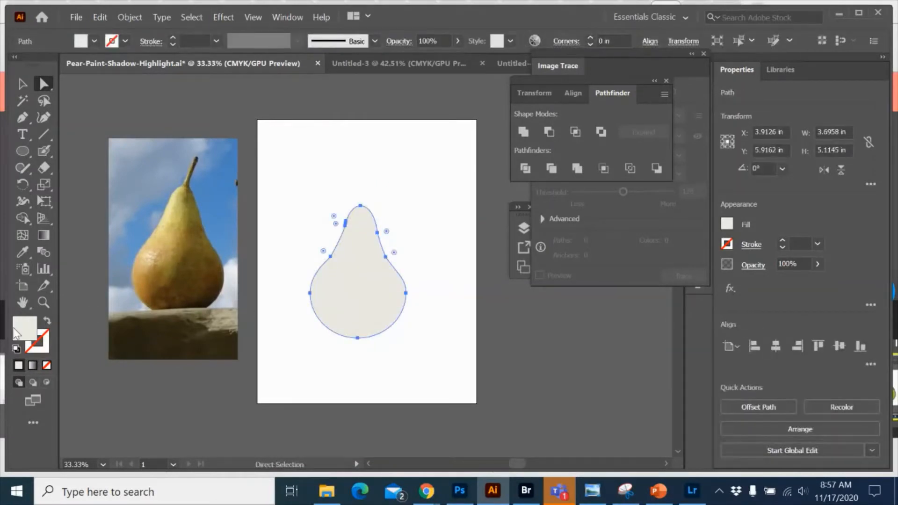
click(94, 41)
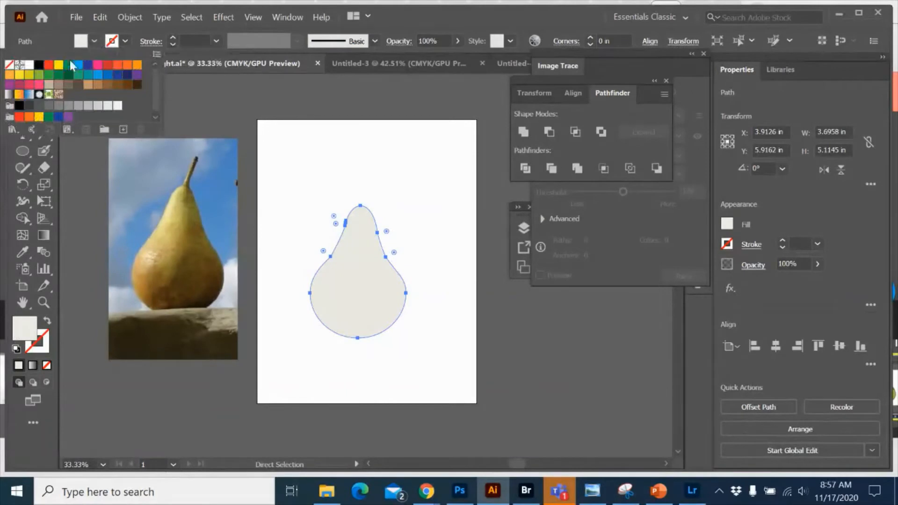
click(39, 75)
click(354, 173)
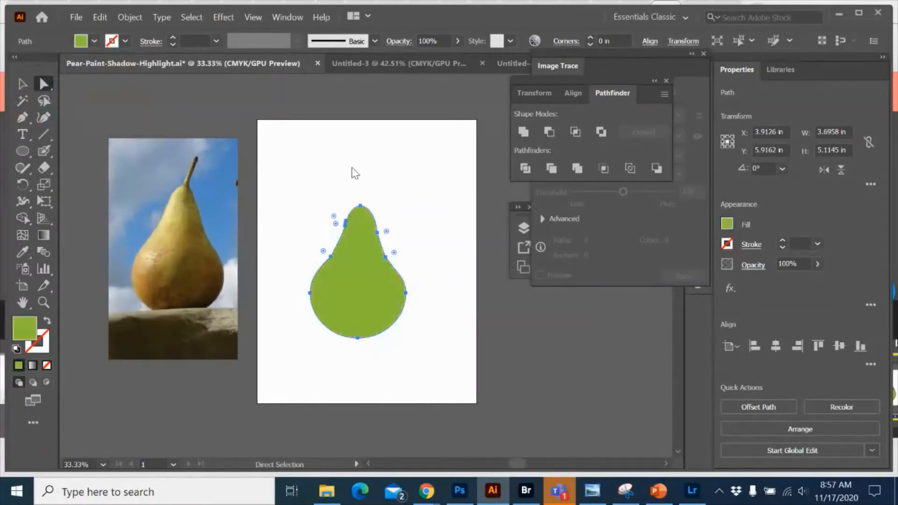
click(303, 175)
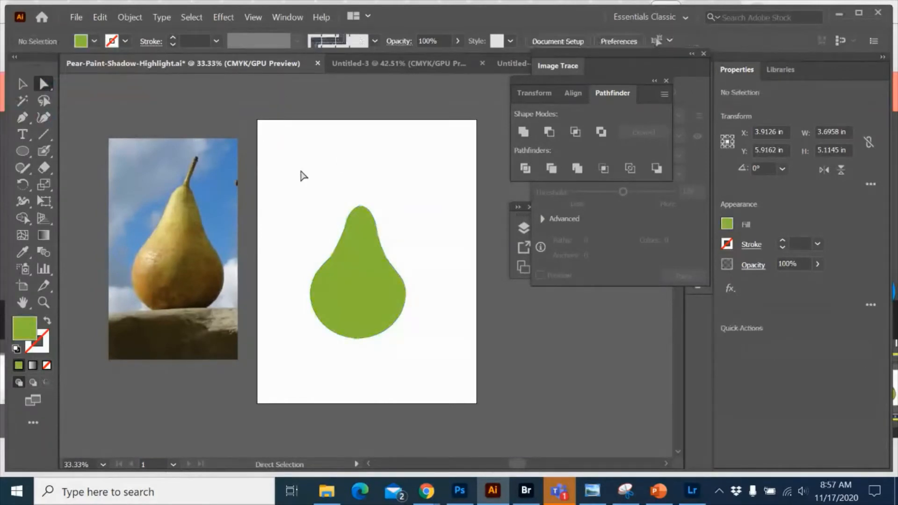
Step: Try reshaping the pear's right bulge by pulling the upper handle of its widest anchor slightly inward
click(359, 287)
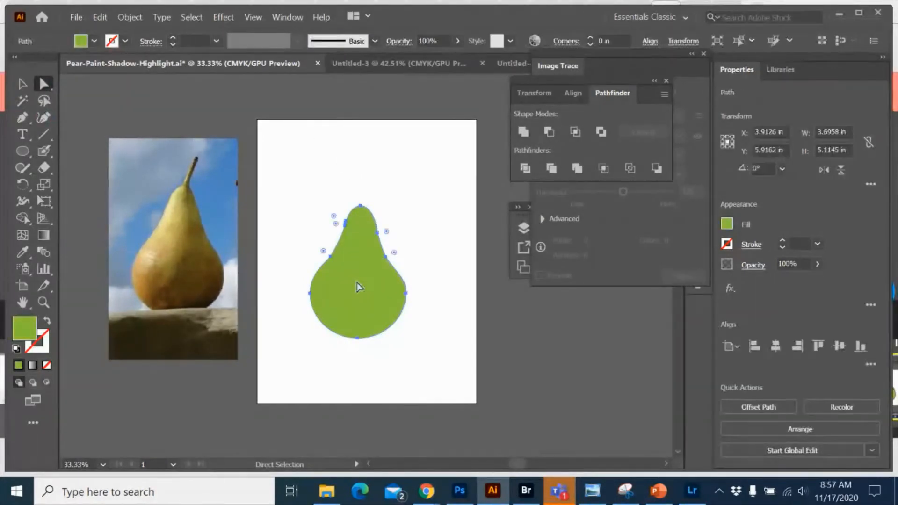
click(406, 294)
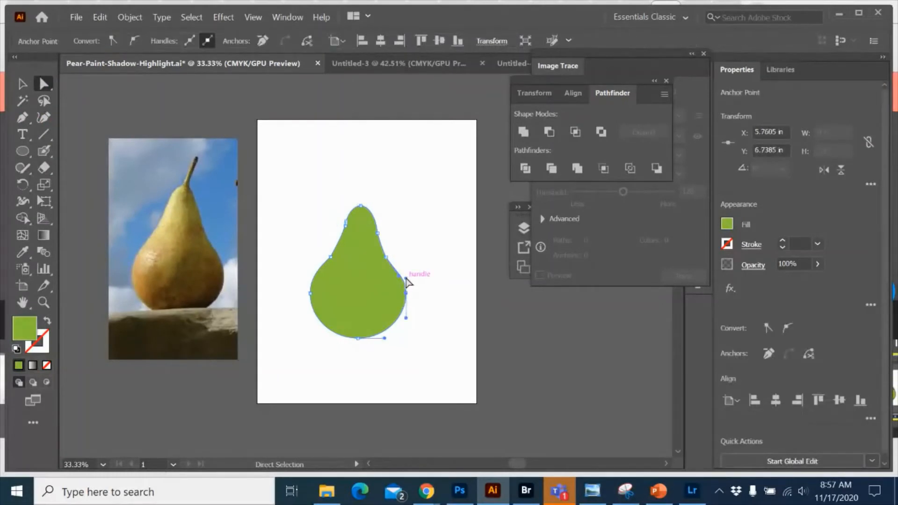
mouse_move(406, 279)
mouse_down()
mouse_move(403, 267)
mouse_move(402, 280)
mouse_up()
click(441, 266)
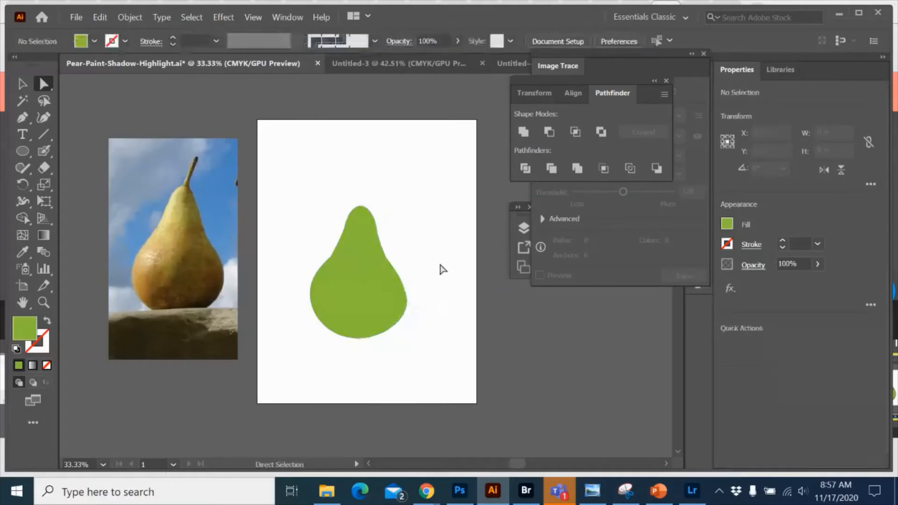
Step: Return the handle of the pear's widest right anchor to its upright direction to restore the rounded bulge
click(406, 293)
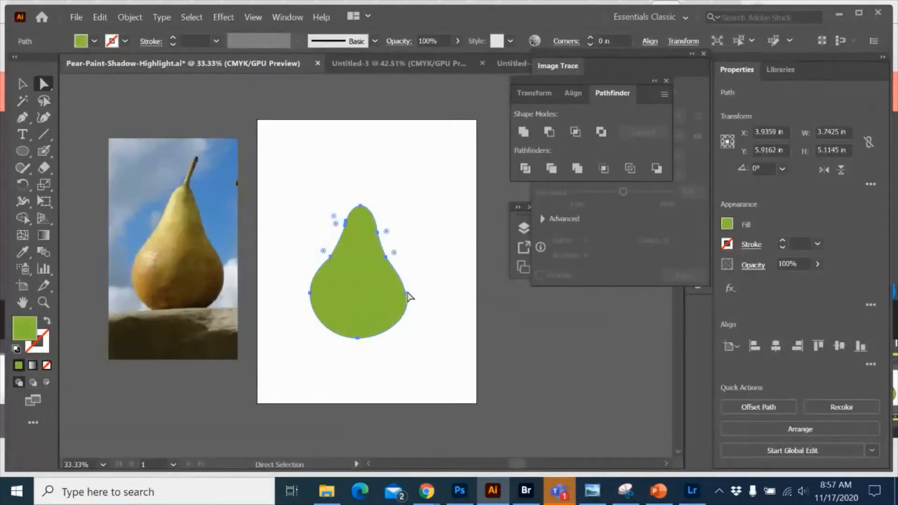
drag(401, 276, 405, 275)
click(413, 277)
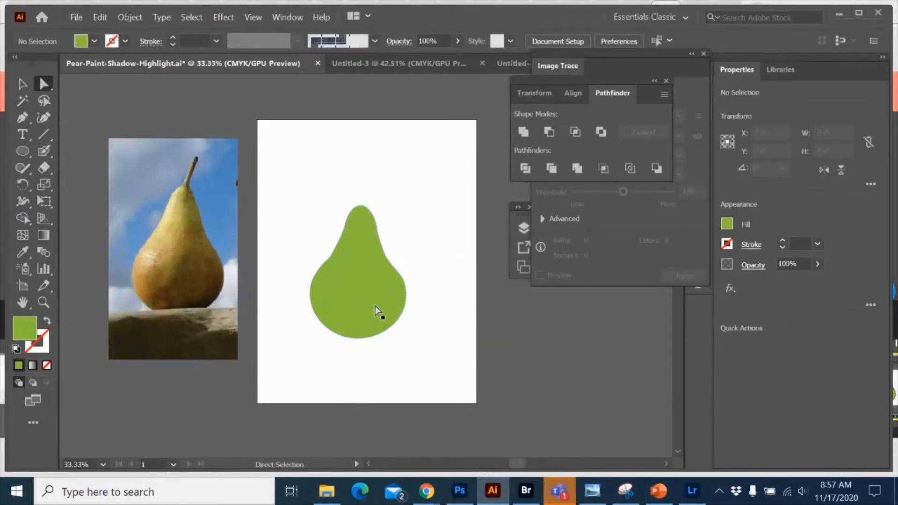
click(388, 295)
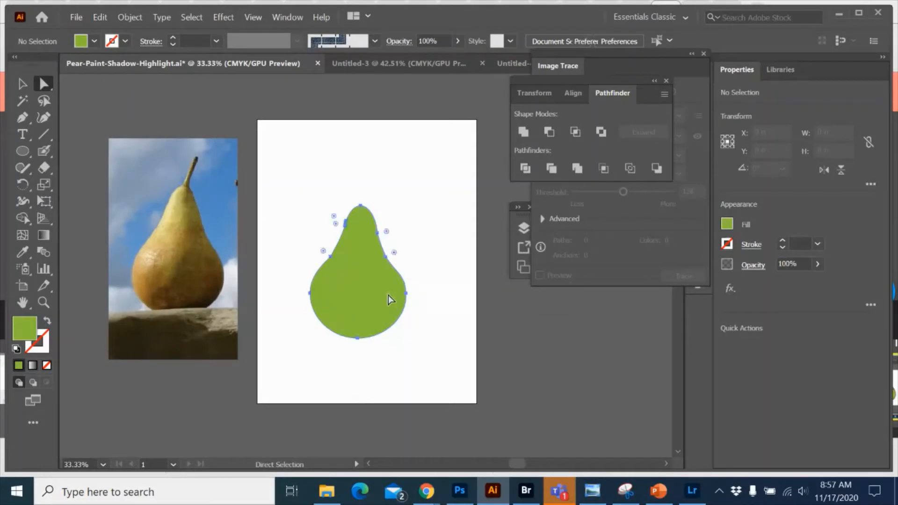
click(444, 276)
Step: Draw a narrow rectangle about 0.29 in wide and 1.08 in high on top of the pear as its stem
click(19, 150)
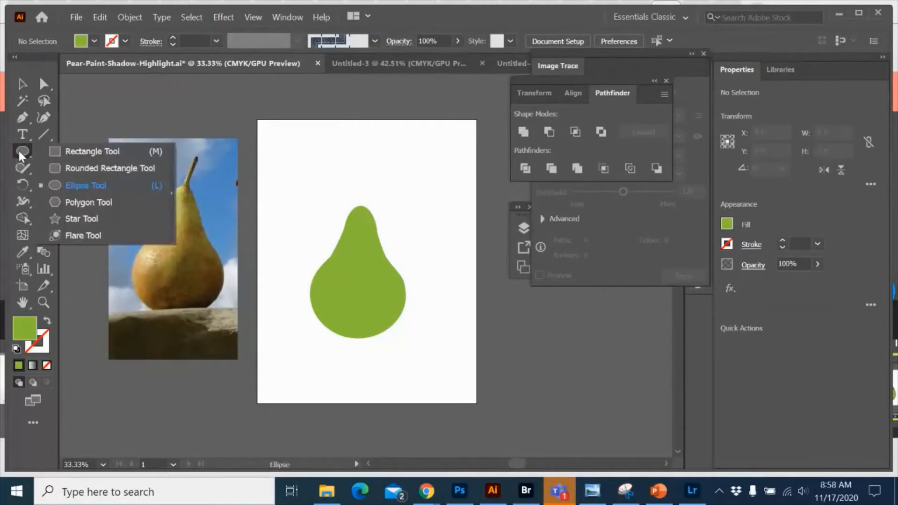
click(88, 151)
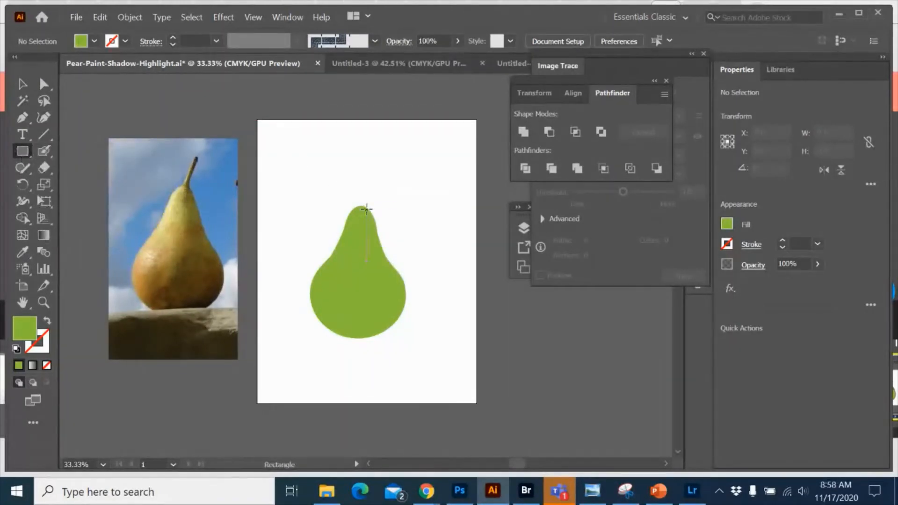
drag(364, 210, 370, 181)
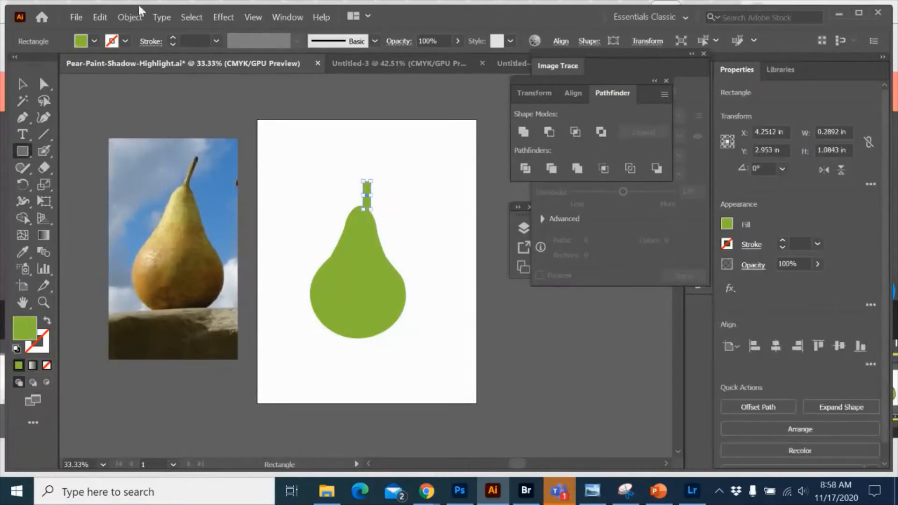
Step: Fill the stem rectangle with the light tan swatch, C2B59B
click(94, 40)
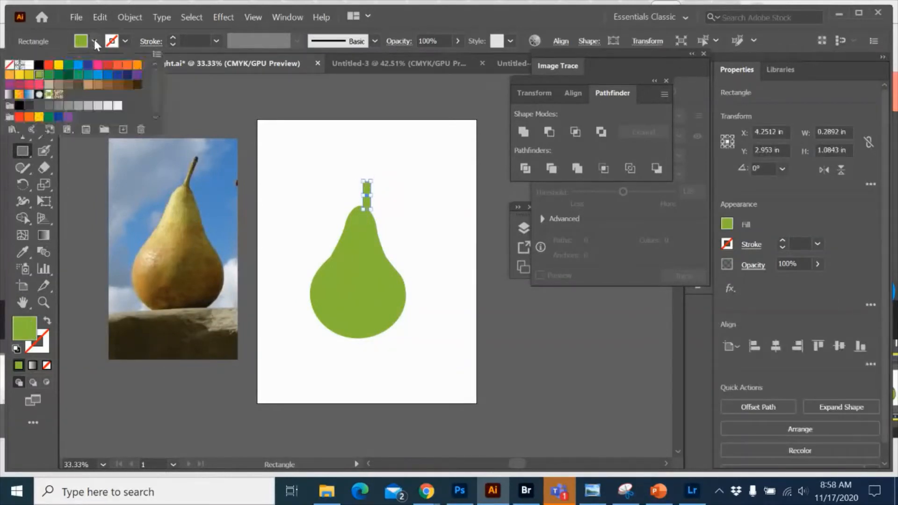
click(48, 85)
double_click(26, 336)
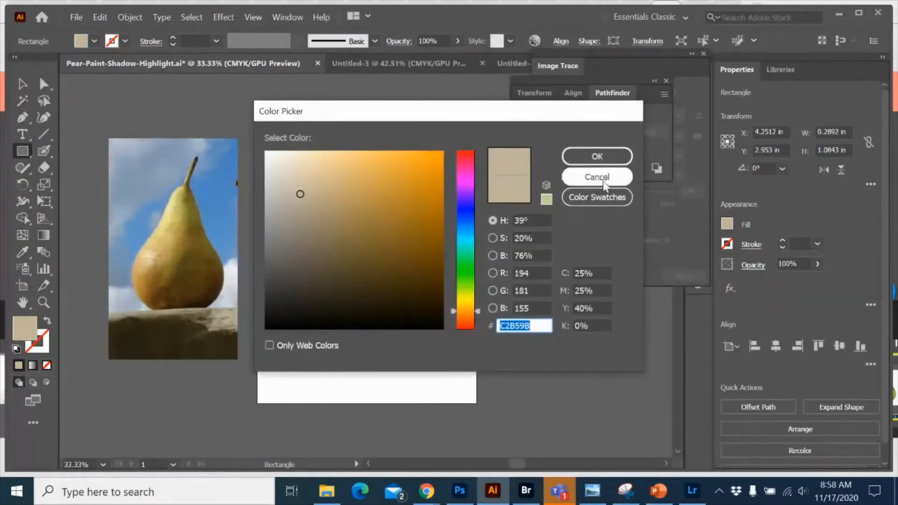
click(348, 171)
click(597, 178)
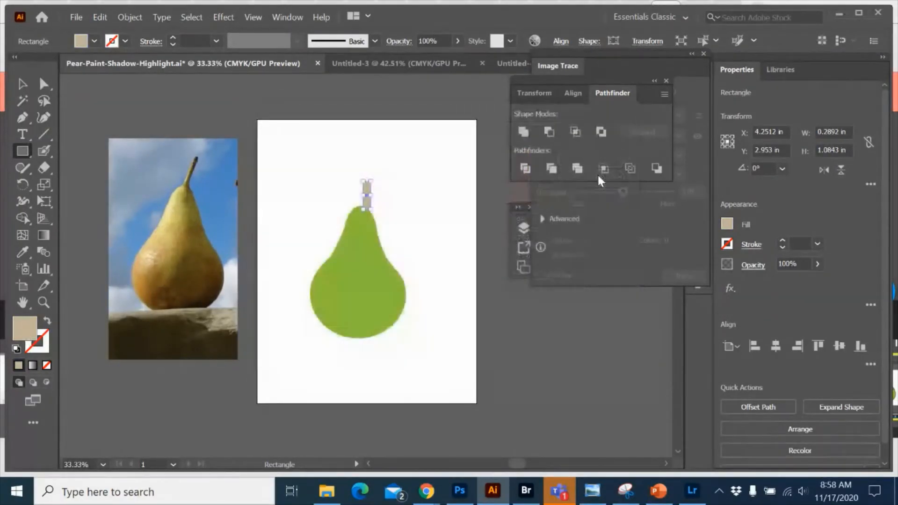
Step: Narrow the stem rectangle and tilt it slightly to the right at the top of the pear
click(21, 85)
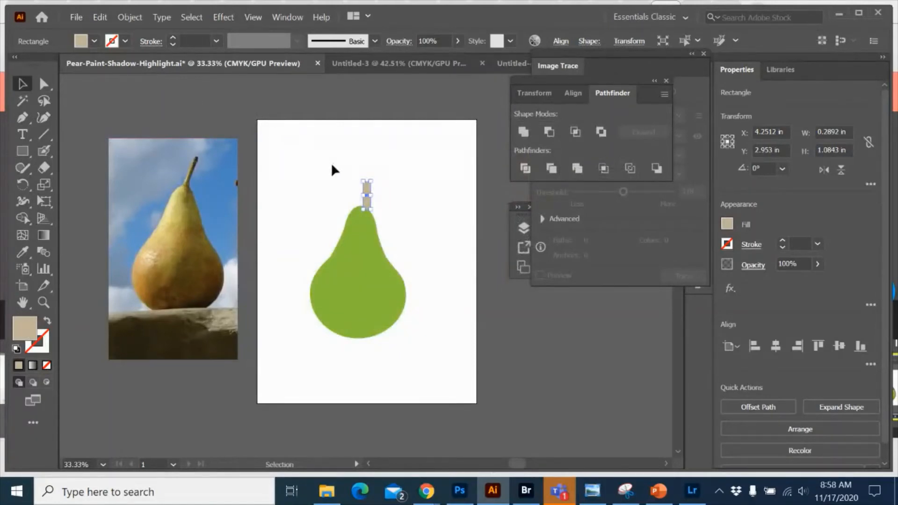
drag(374, 178, 372, 181)
click(392, 186)
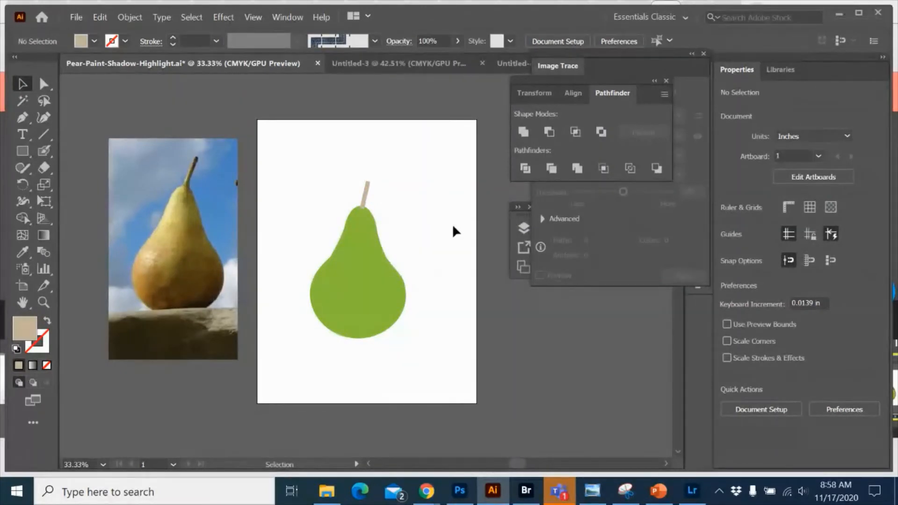
Step: Draw an upright ellipse with the pear's green fill over its lower right side, extending past the right edge
click(401, 294)
click(426, 272)
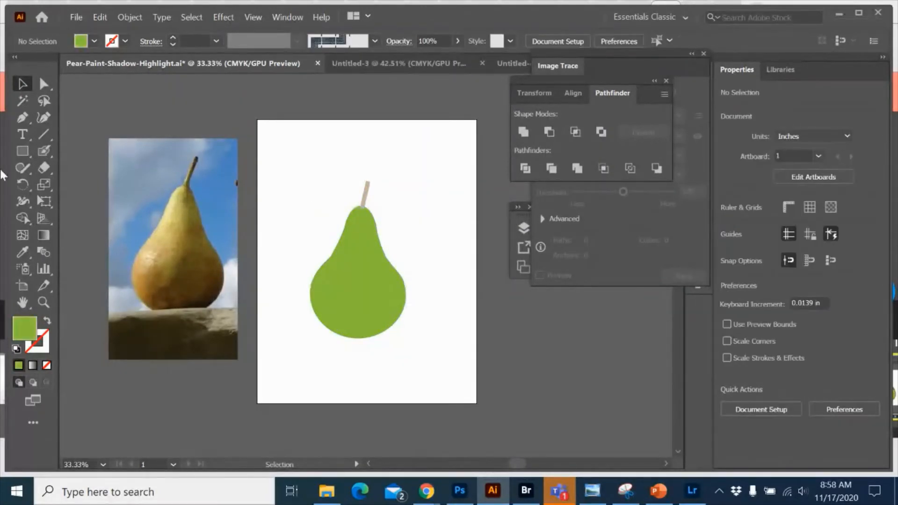
drag(27, 146, 59, 184)
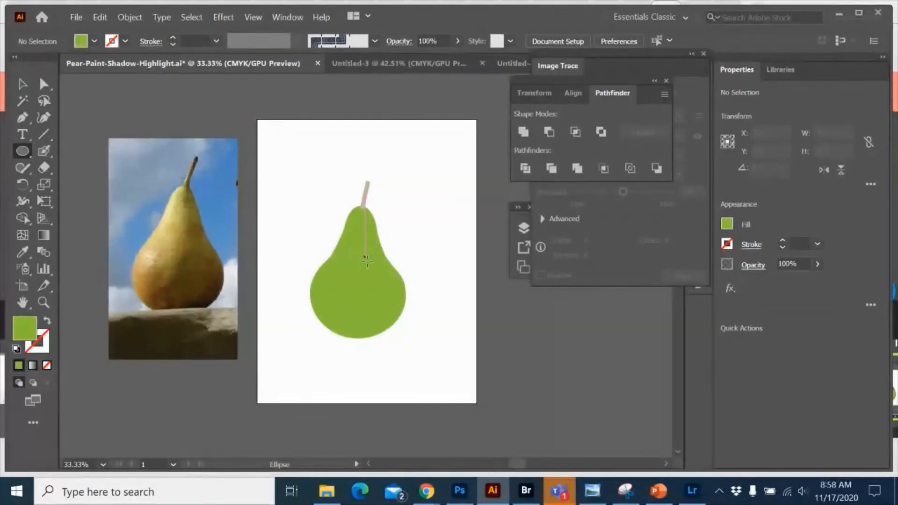
drag(364, 257, 429, 338)
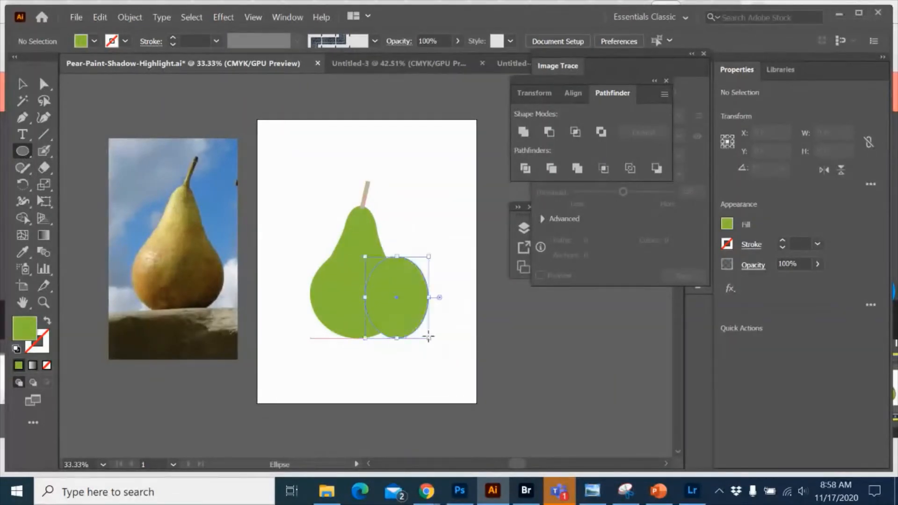
Step: Move the green ellipse inward onto the pear's lower body and fill it with near-black, 020202
click(22, 84)
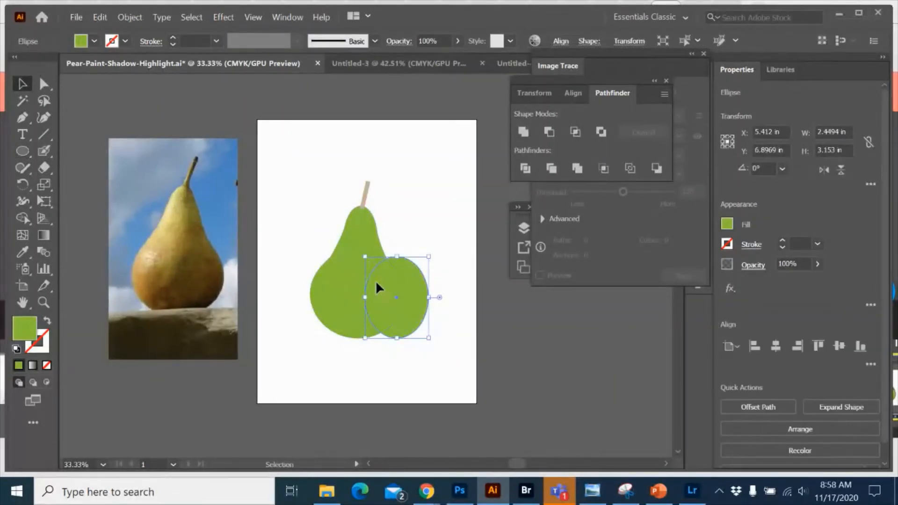
drag(375, 280, 348, 281)
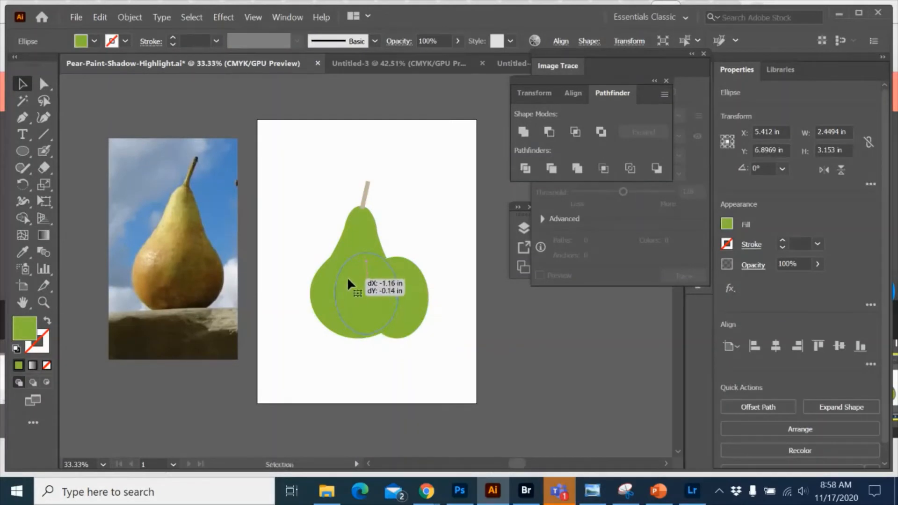
double_click(24, 333)
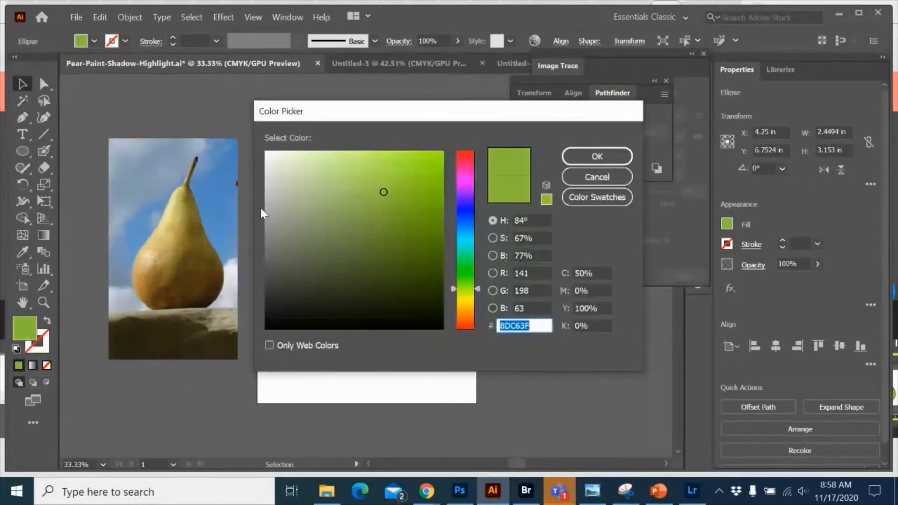
click(275, 326)
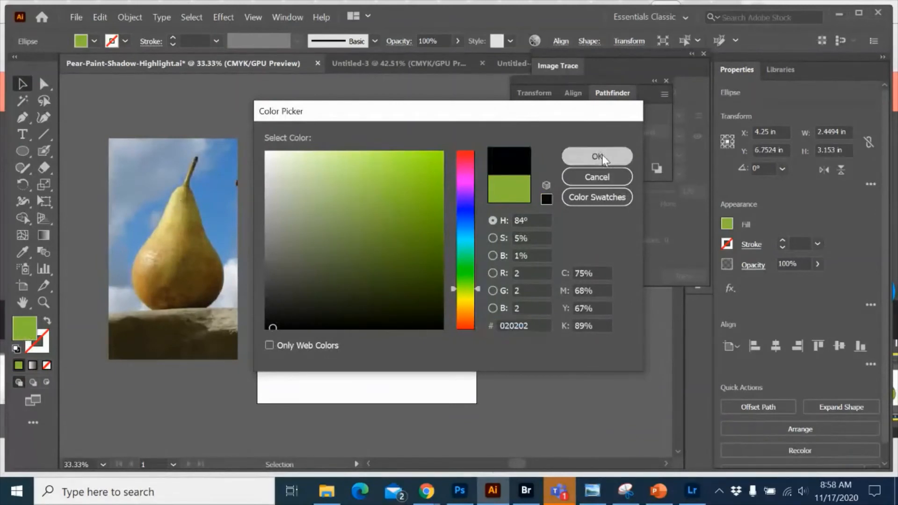
click(600, 157)
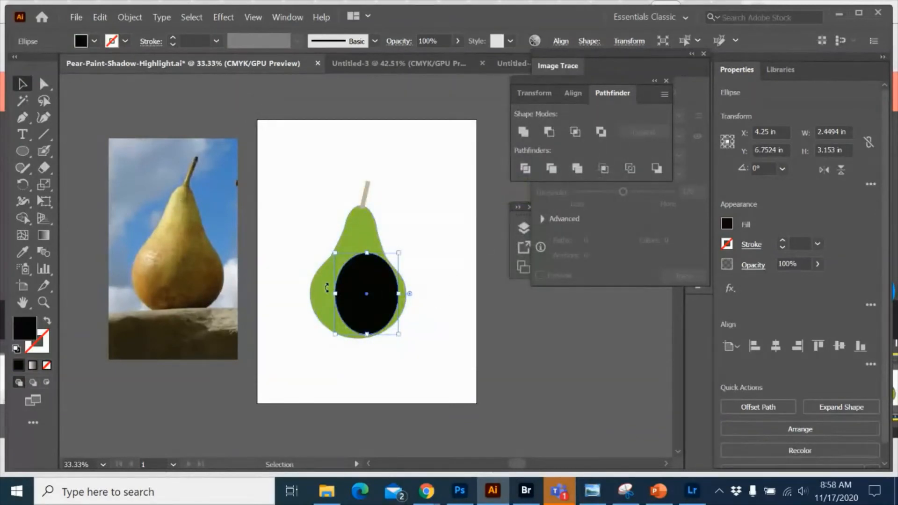
Step: Duplicate the black ellipse and place the copy overlapping the original, offset slightly to its left
key(a)
key(ctrl+v)
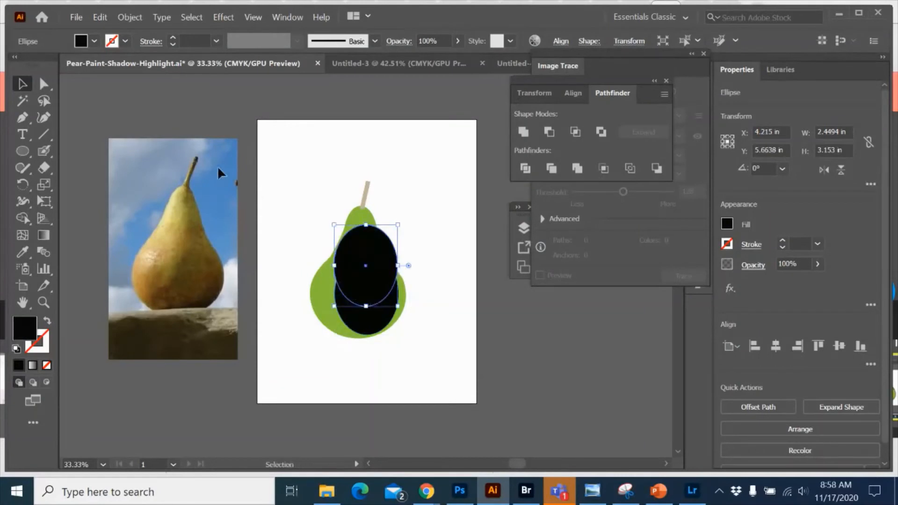
drag(373, 272, 364, 310)
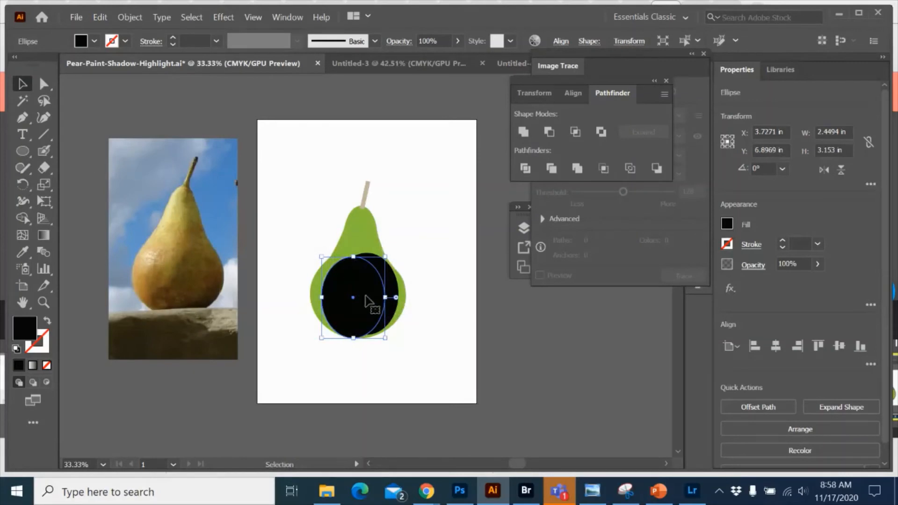
Step: Cut the two overlapping black ellipses with Shape Builder, removing the front ellipse's area to leave a crescent on the pear's right side
drag(380, 296, 393, 292)
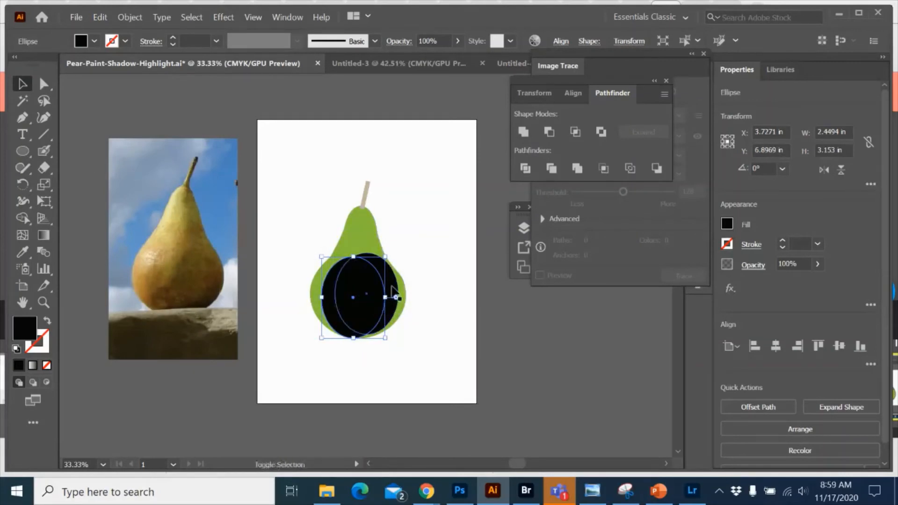
click(22, 217)
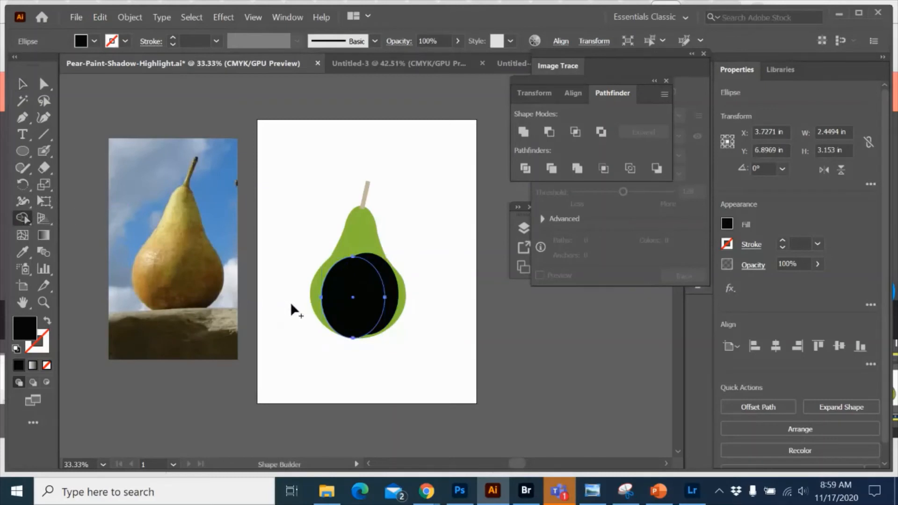
click(22, 84)
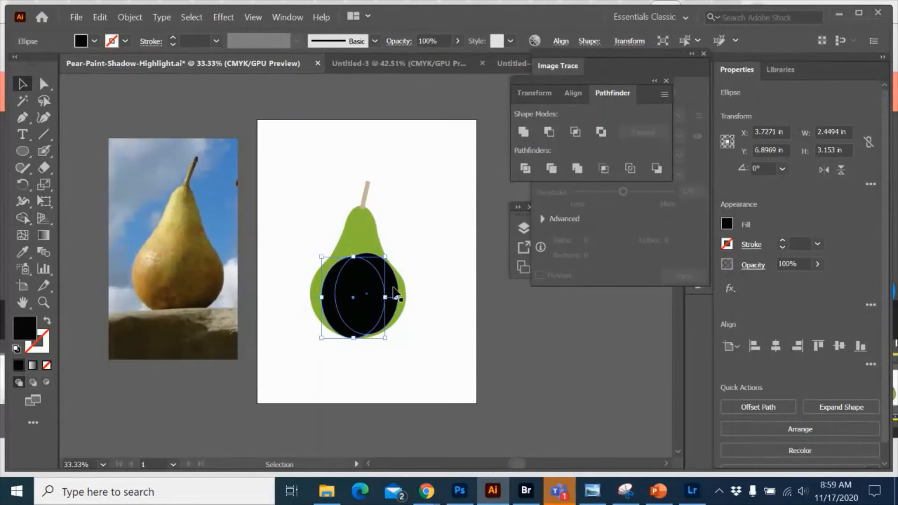
shift+click(394, 293)
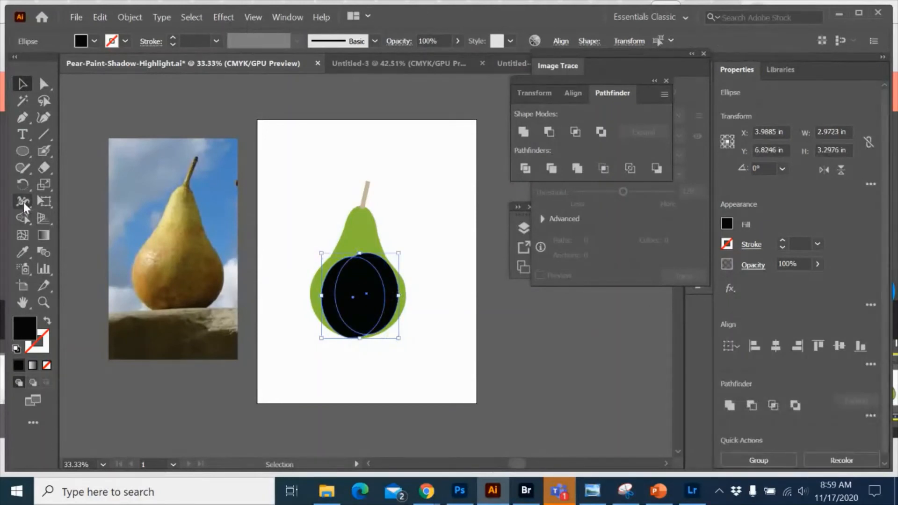
click(22, 217)
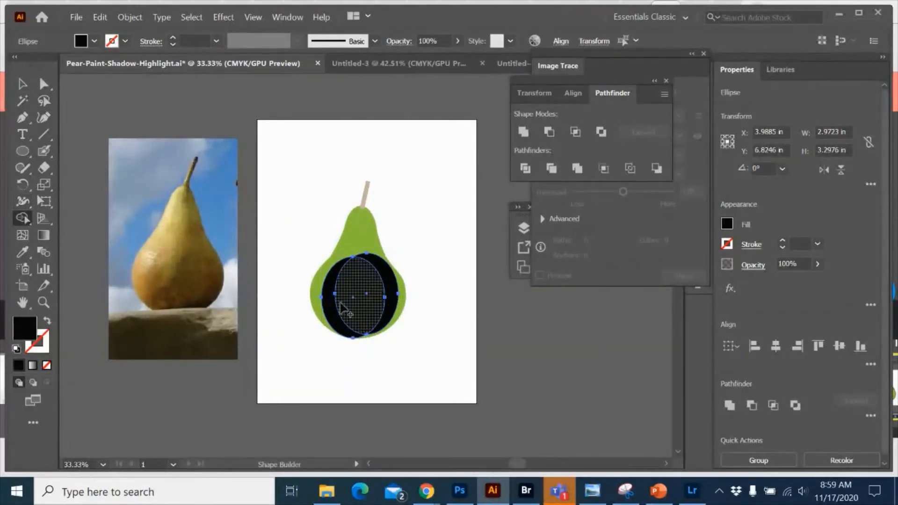
drag(335, 307, 353, 305)
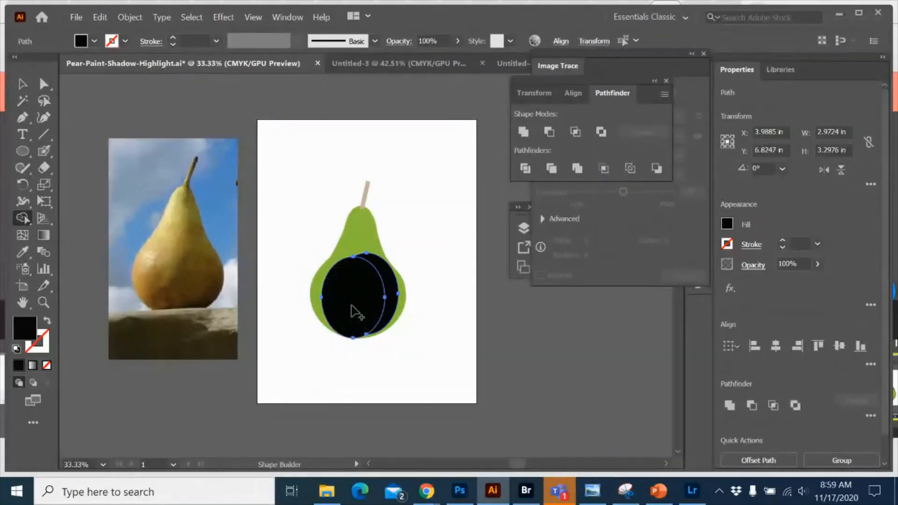
drag(300, 302, 367, 314)
alt+click(347, 313)
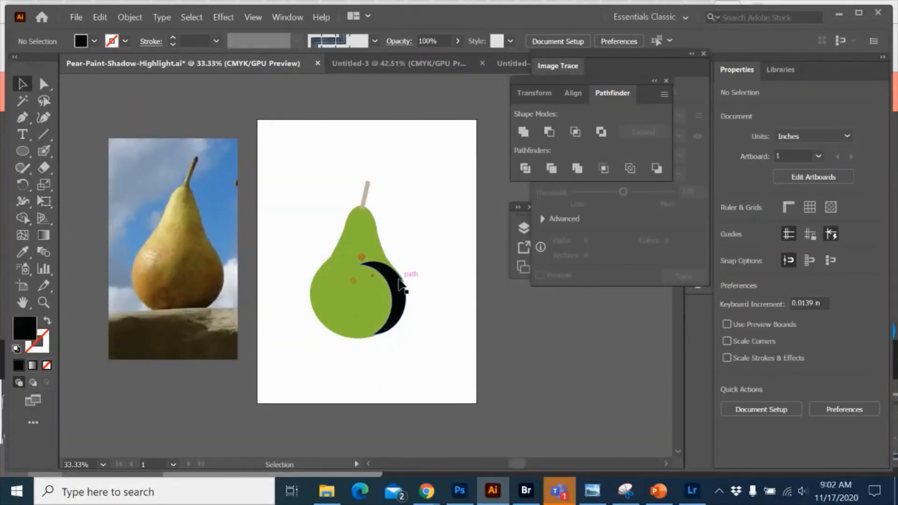
Step: Lower the black crescent's opacity to 9% so it works as a soft shadow on the pear
click(399, 280)
click(456, 41)
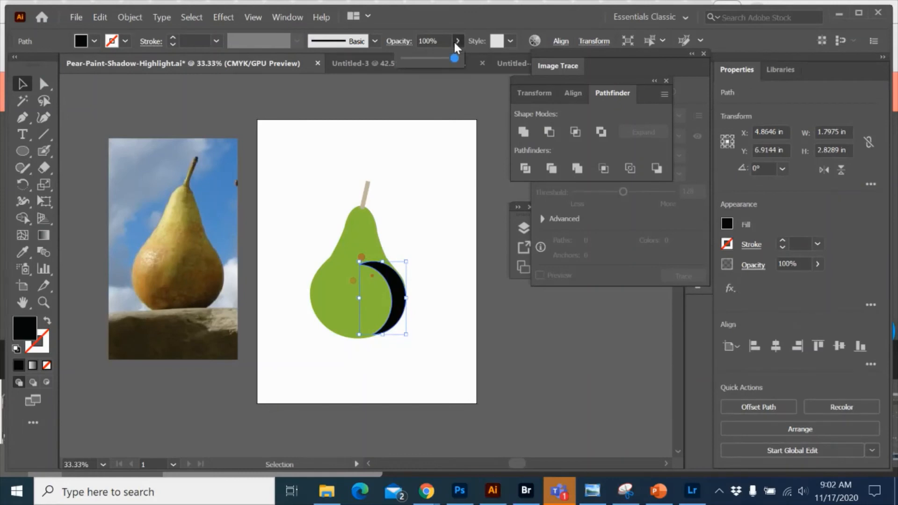
drag(432, 57, 414, 57)
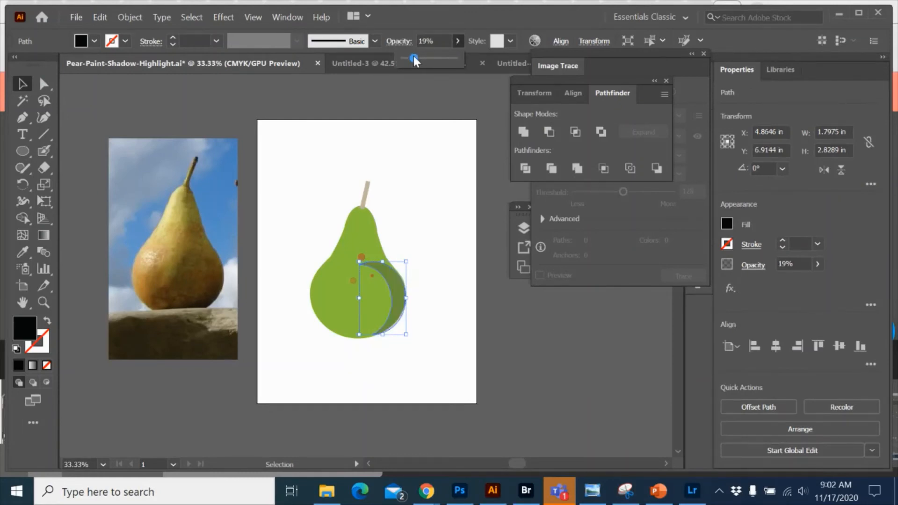
click(417, 113)
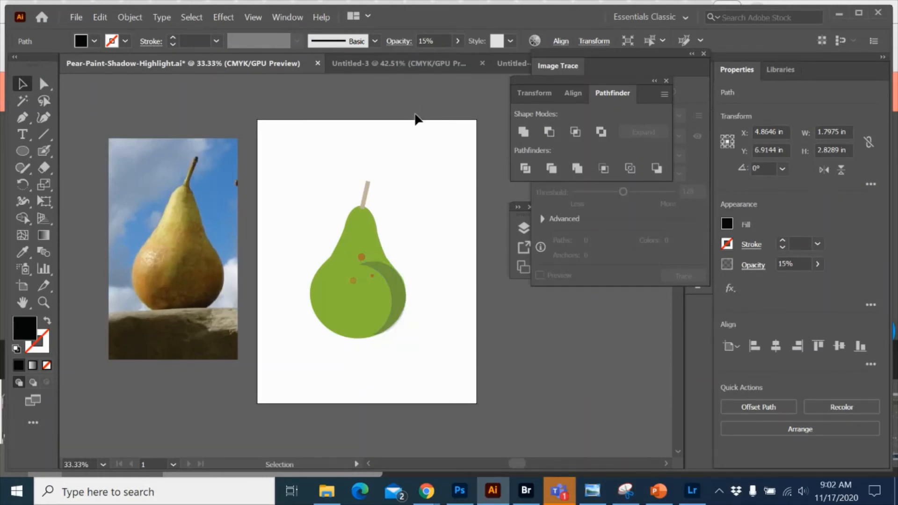
click(387, 273)
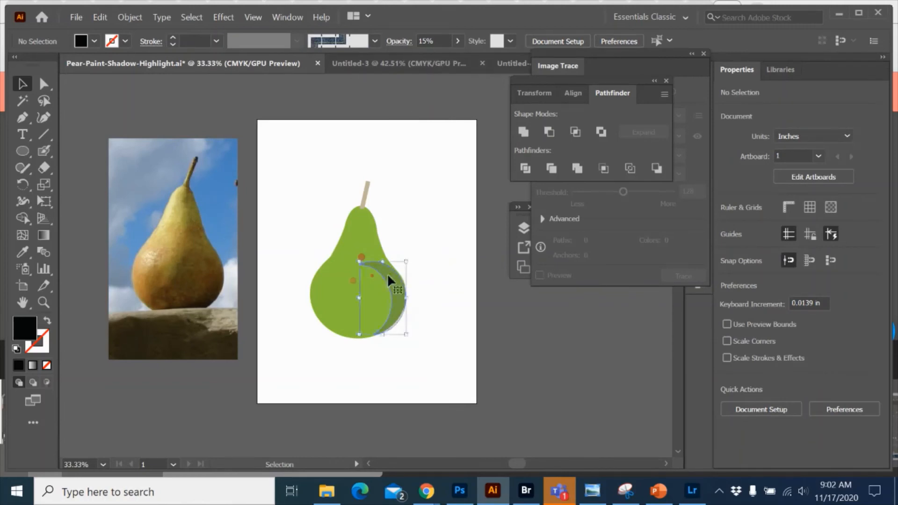
click(458, 41)
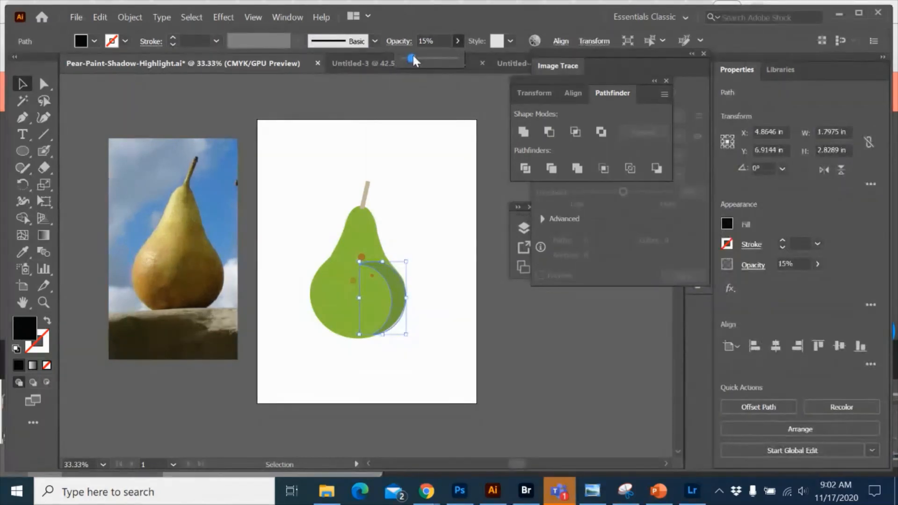
click(389, 144)
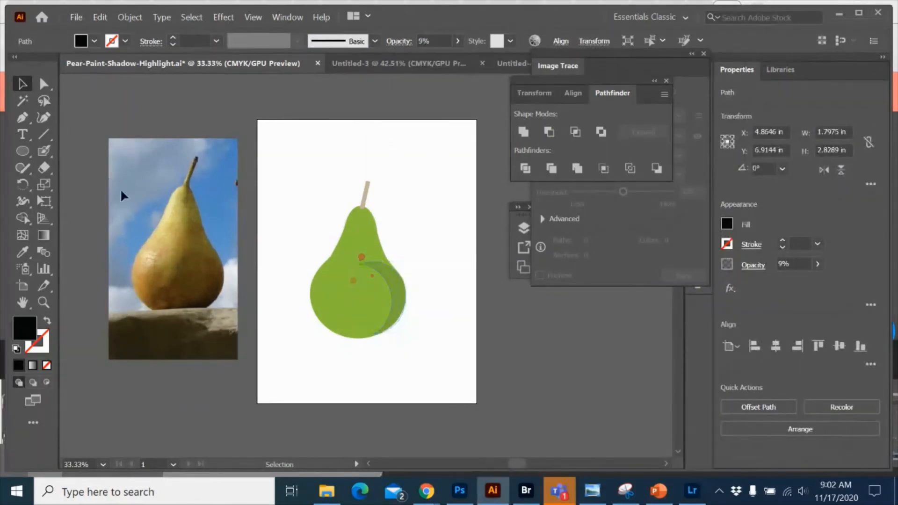
Step: Draw a small black circle about 0.13 in wide on the left part of the pear's lower body
click(22, 150)
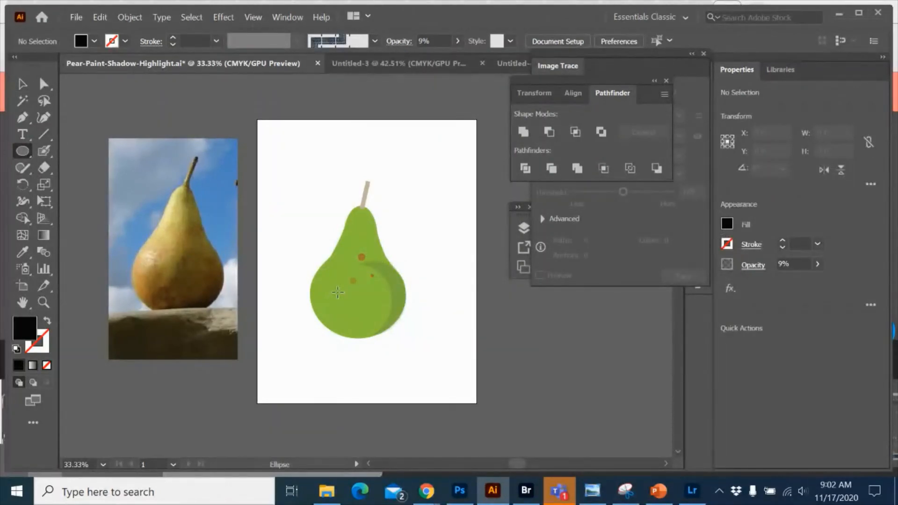
drag(338, 292, 342, 296)
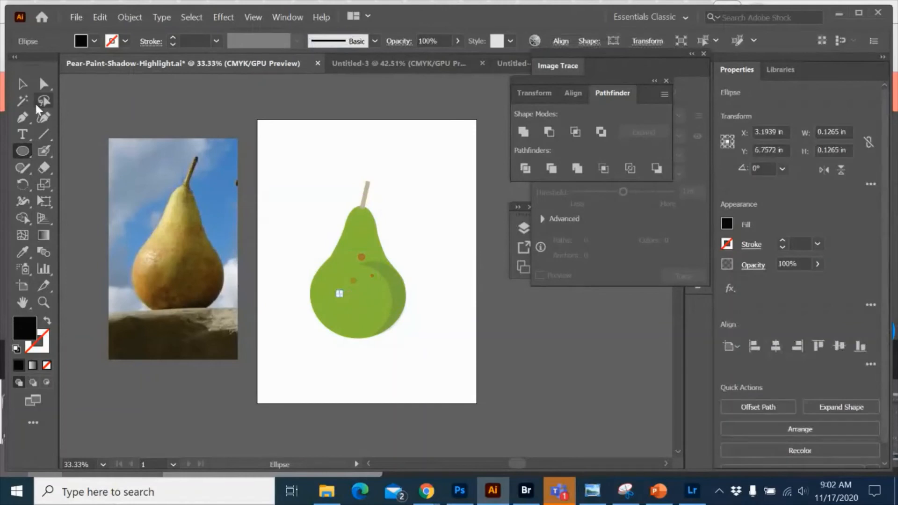
click(22, 84)
click(320, 236)
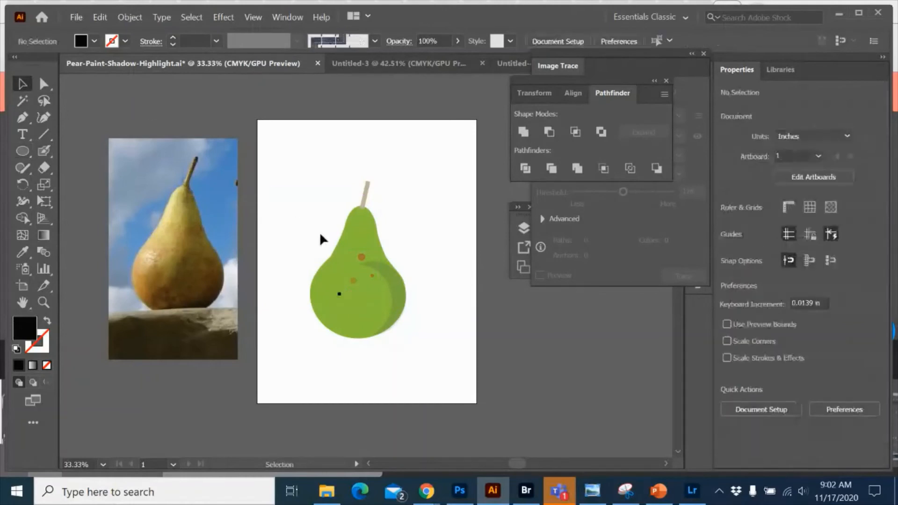
Step: Lower the opacity of the small black circle on the pear to 21%
click(339, 296)
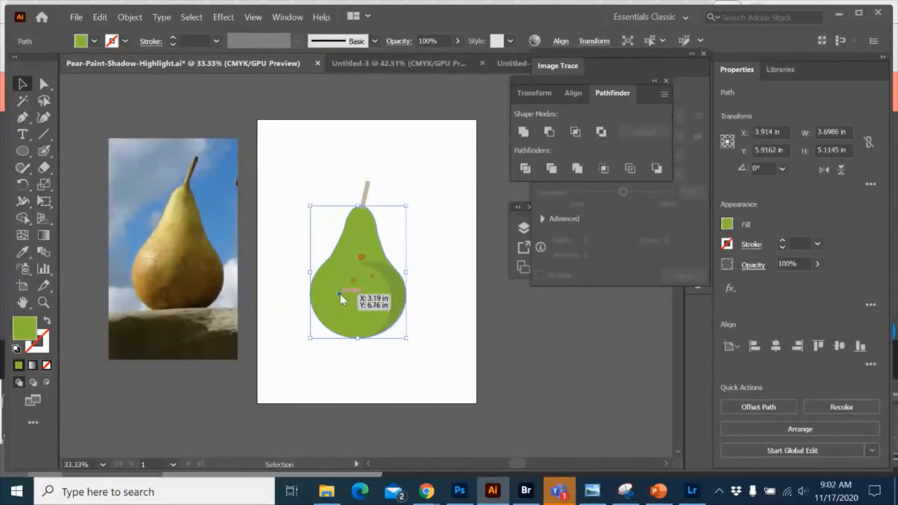
right_click(339, 294)
click(234, 202)
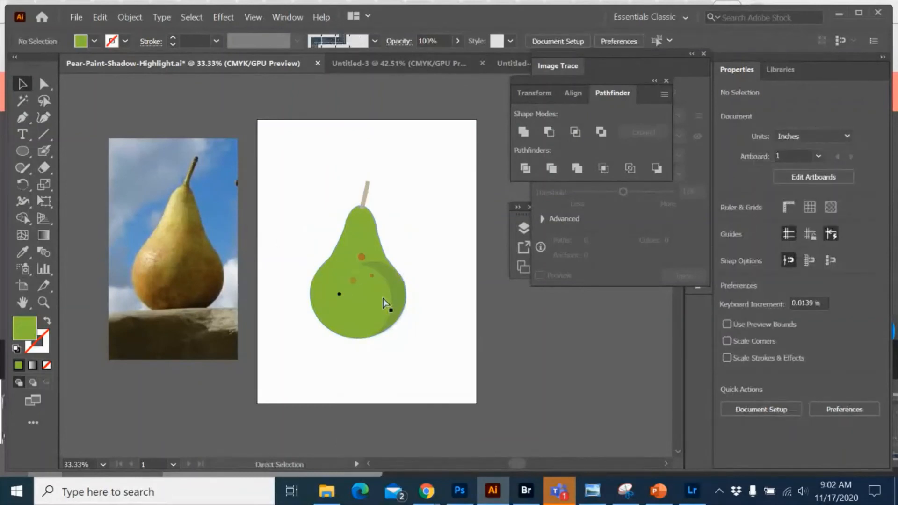
key(ctrl+equal)
key(ctrl+equal)
key(ctrl+equal)
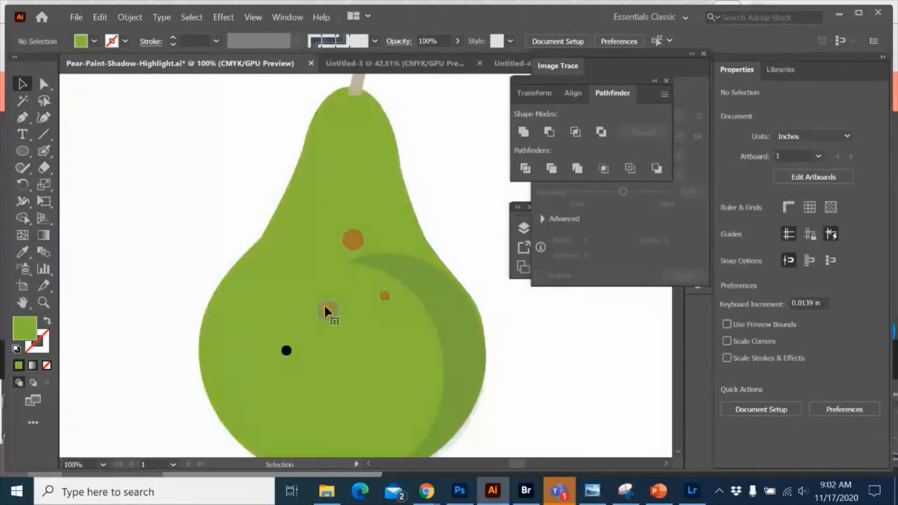
click(286, 351)
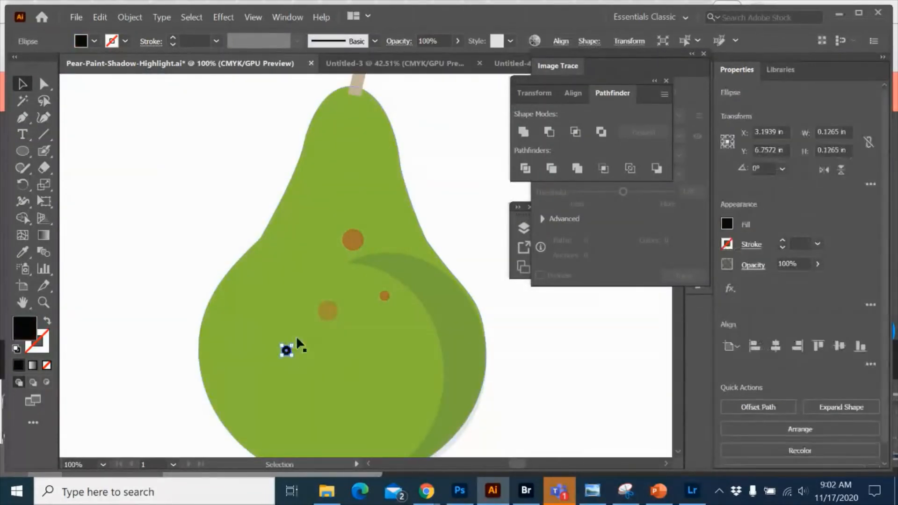
click(459, 41)
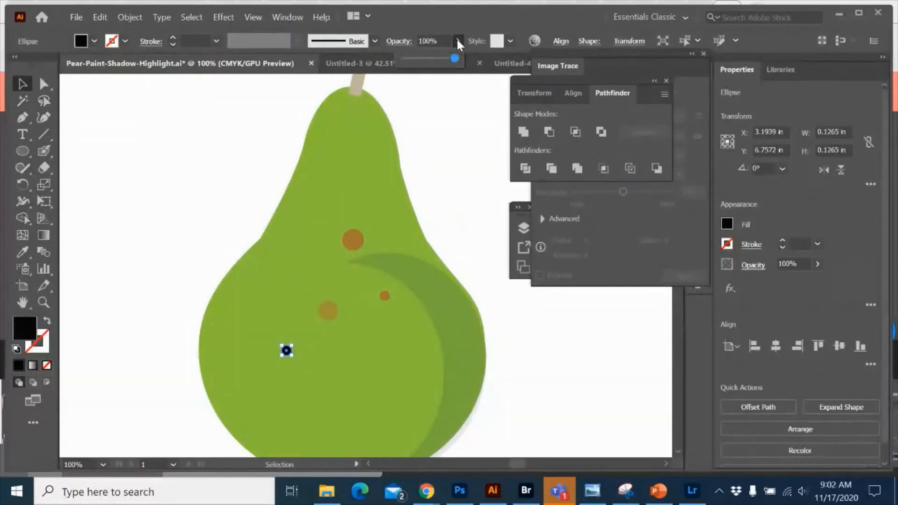
click(414, 55)
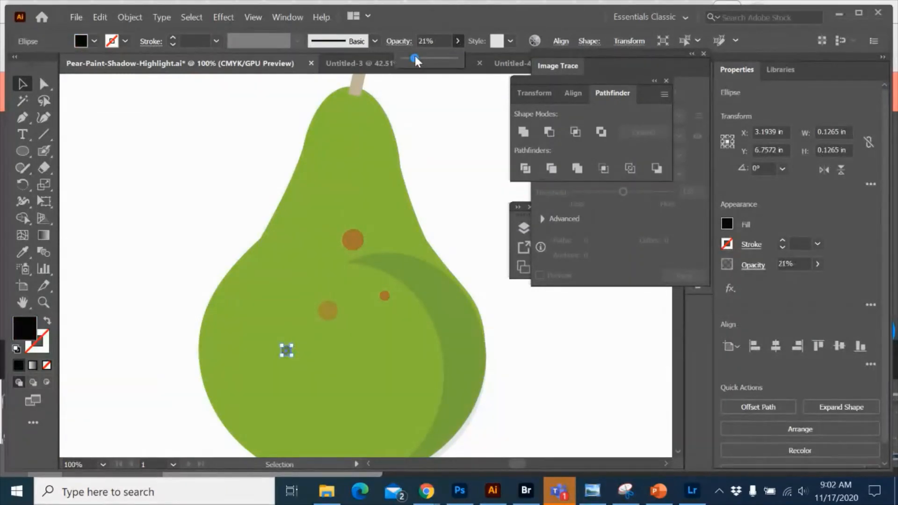
click(416, 157)
key(ctrl+minus)
key(ctrl+minus)
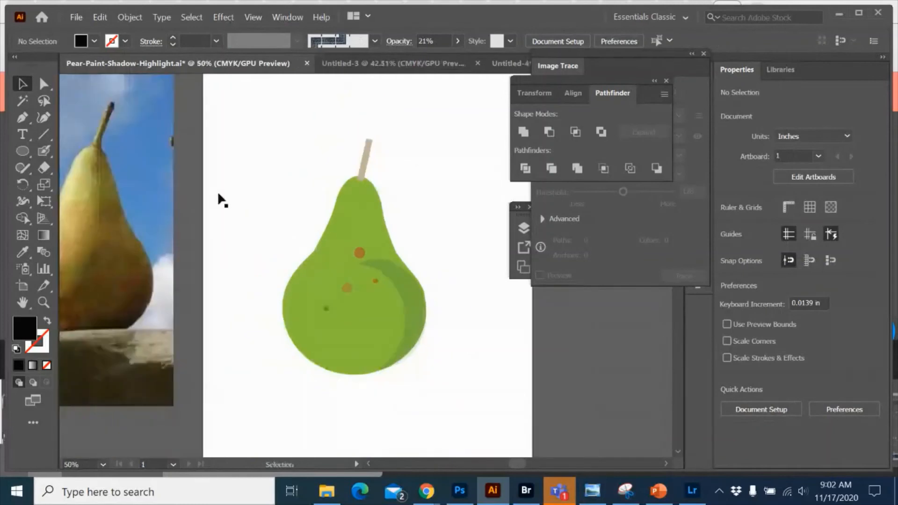
Step: Draw a black ellipse about 3.39 in wide and 2.89 in high over the pear's lower right and send it to the back
key(l)
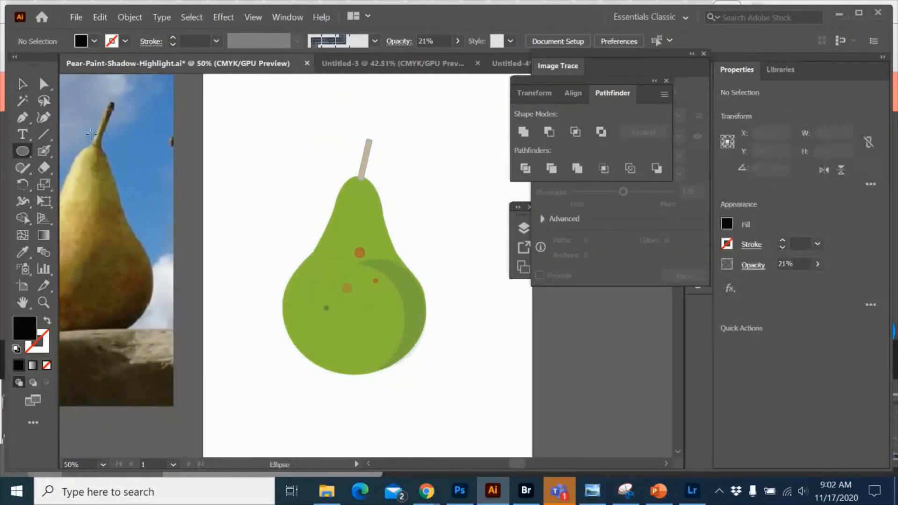
drag(352, 308, 484, 420)
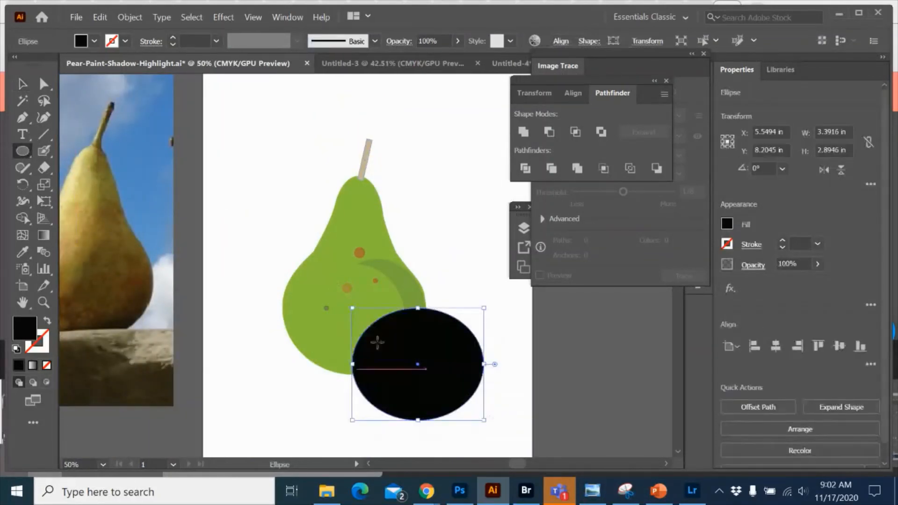
right_click(407, 377)
mouse_move(444, 319)
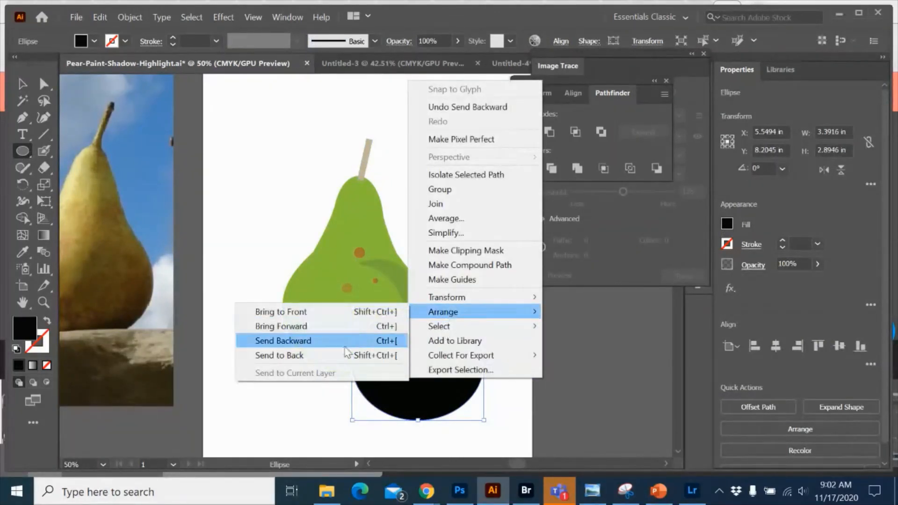
click(279, 355)
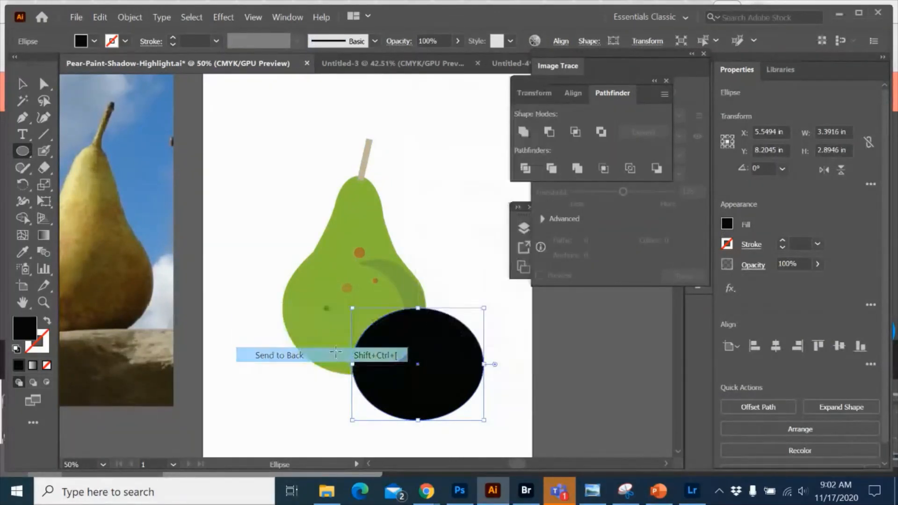
Step: Lower the opacity of the large ellipse behind the pear to 22% as a cast shadow
click(454, 42)
click(416, 54)
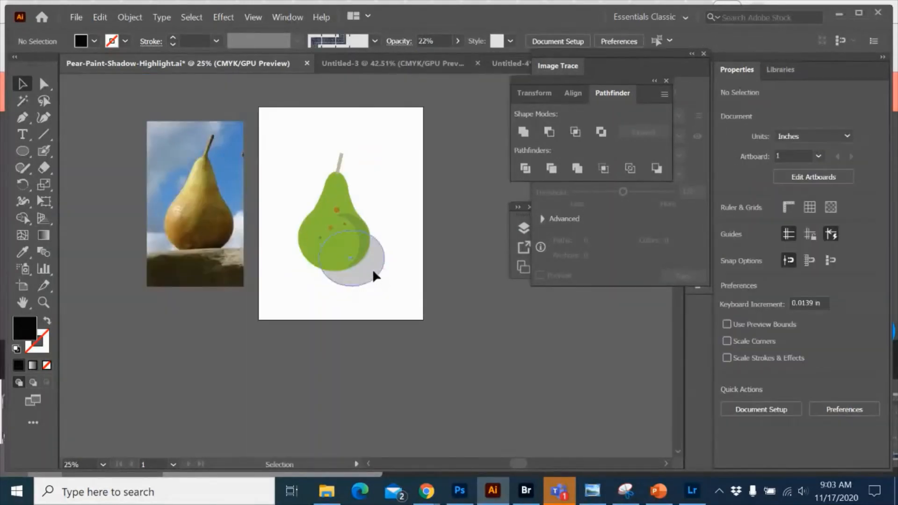
Step: Move the cast-shadow ellipse about 0.13 in right and 0.25 in up, and lower its opacity to 8%
drag(372, 270, 375, 264)
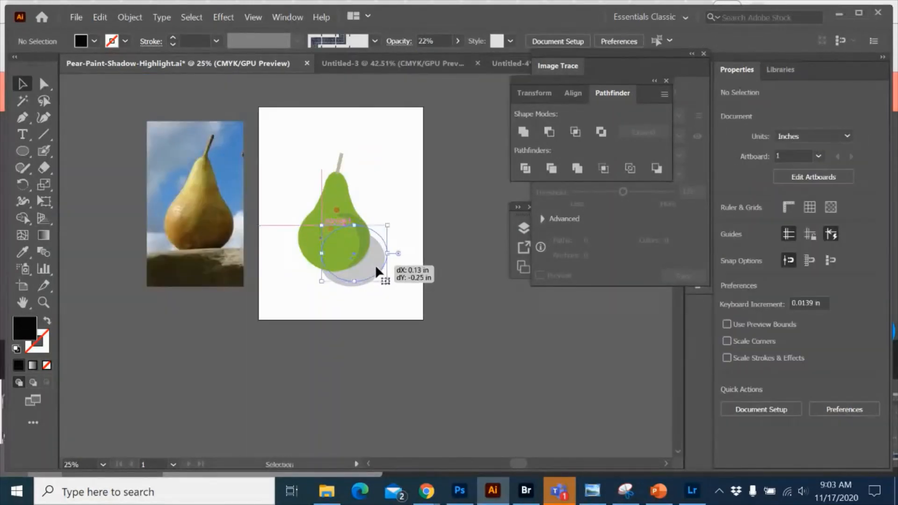
click(458, 42)
drag(413, 58, 409, 58)
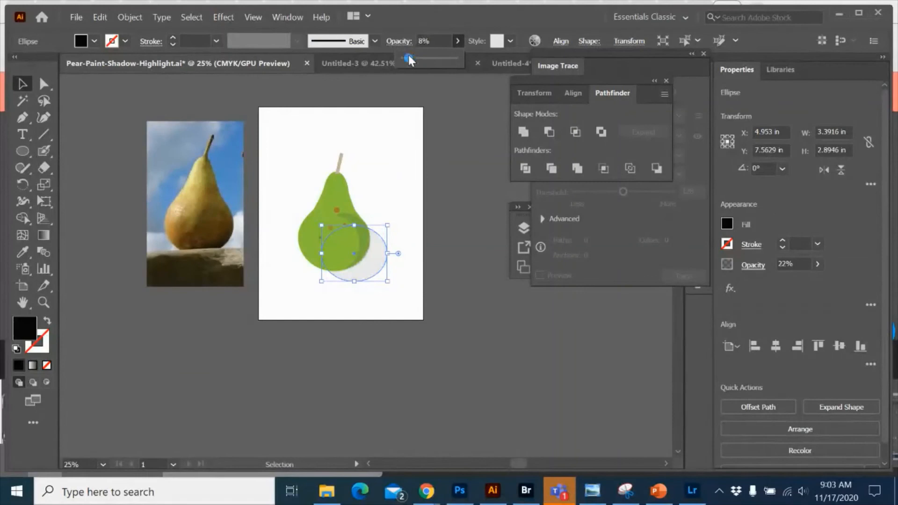
click(459, 162)
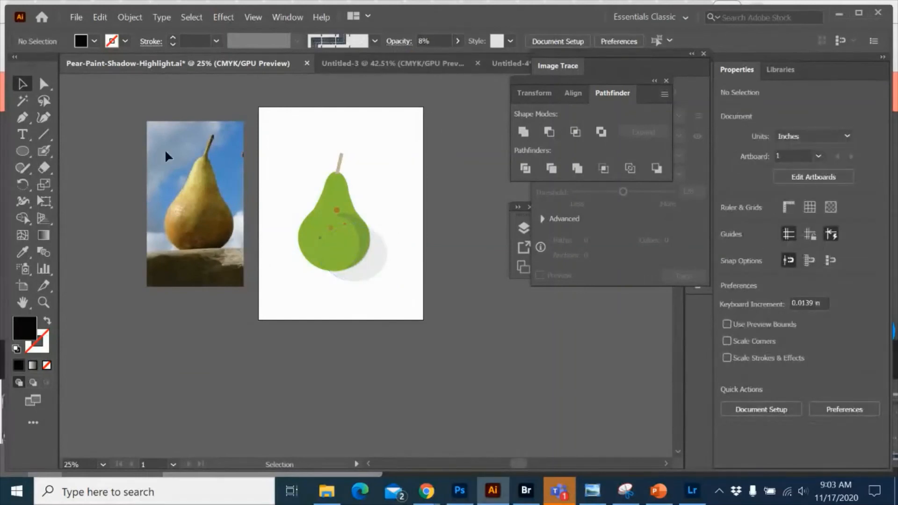
Step: Save the illustration to the Desktop as a new Adobe Illustrator file named Pear-shape
click(78, 16)
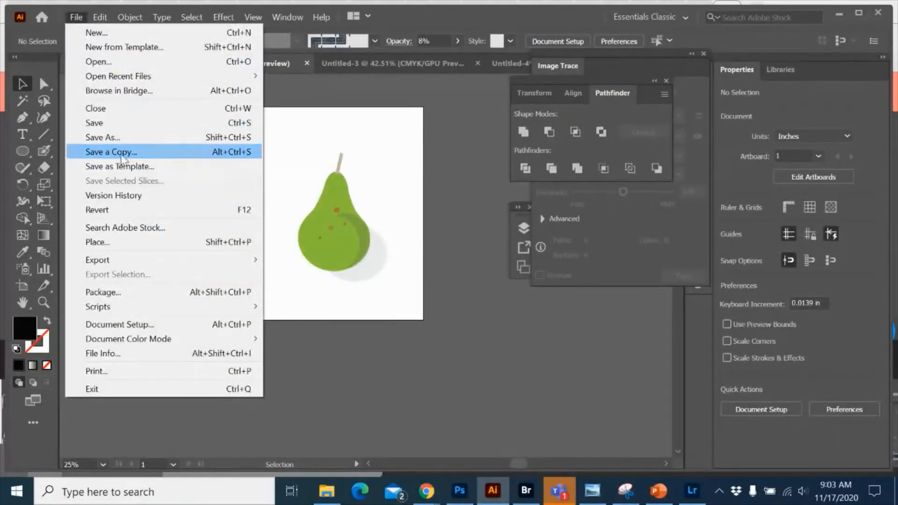
click(128, 137)
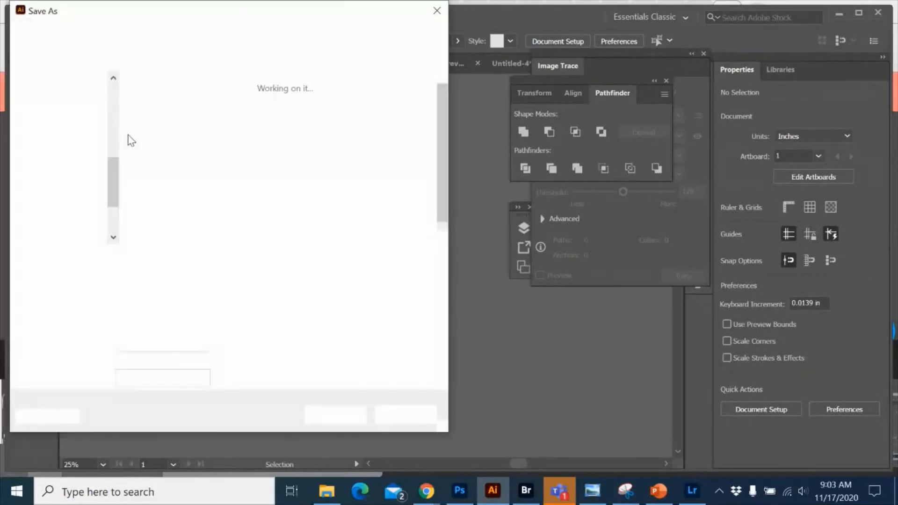
drag(220, 259, 129, 256)
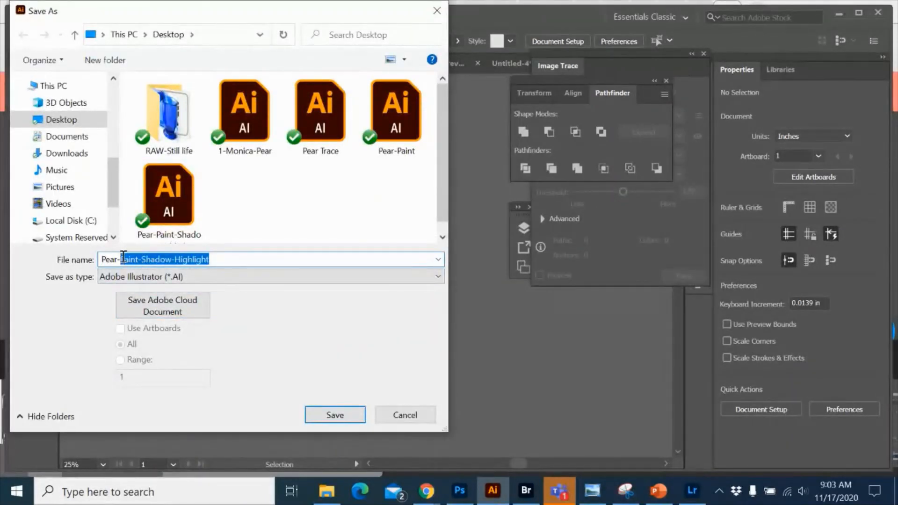
text(shape)
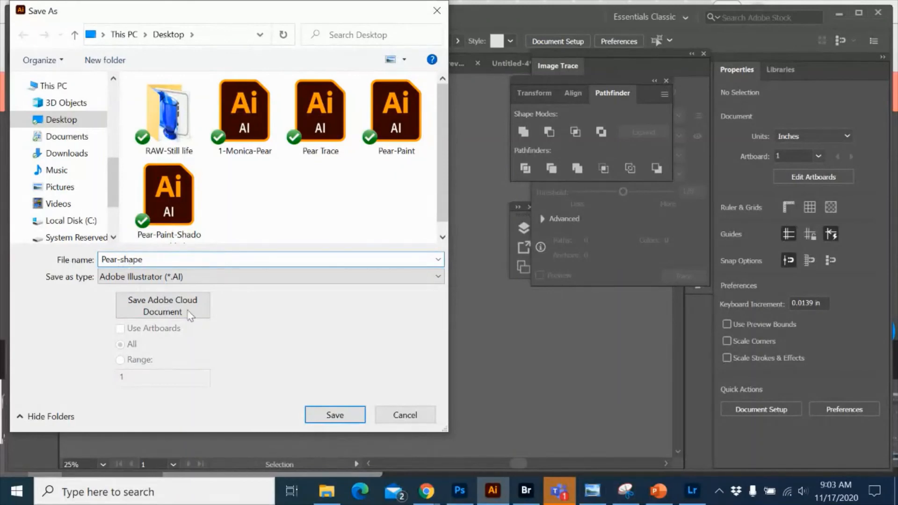
click(344, 416)
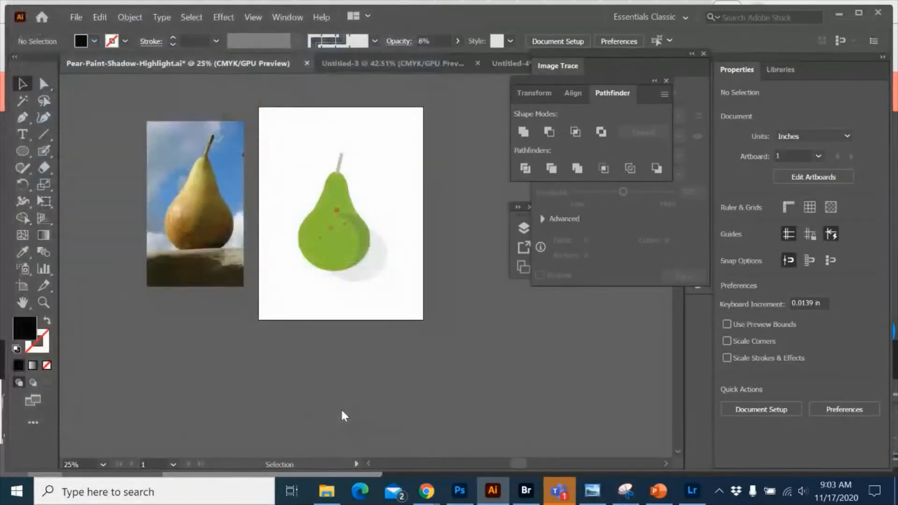